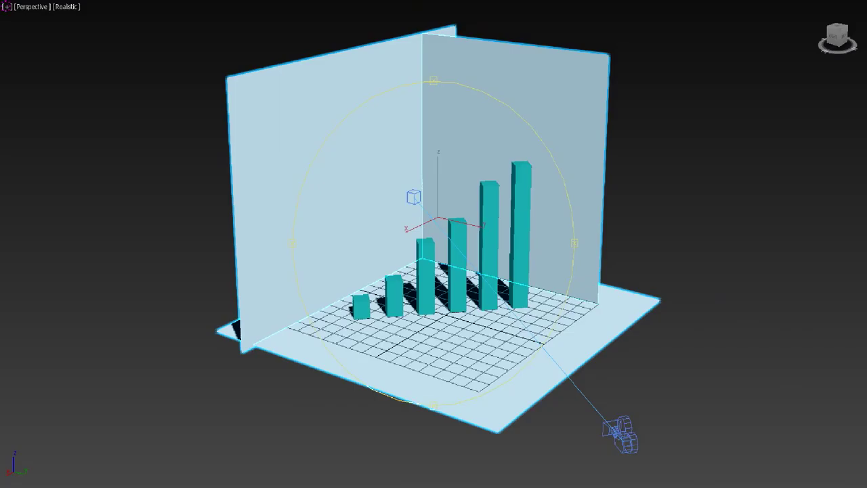
Select the right wall, left wall and floor together, then clear the selection.
key(ctrl+d)
click(515, 135)
ctrl+click(325, 170)
ctrl+click(542, 359)
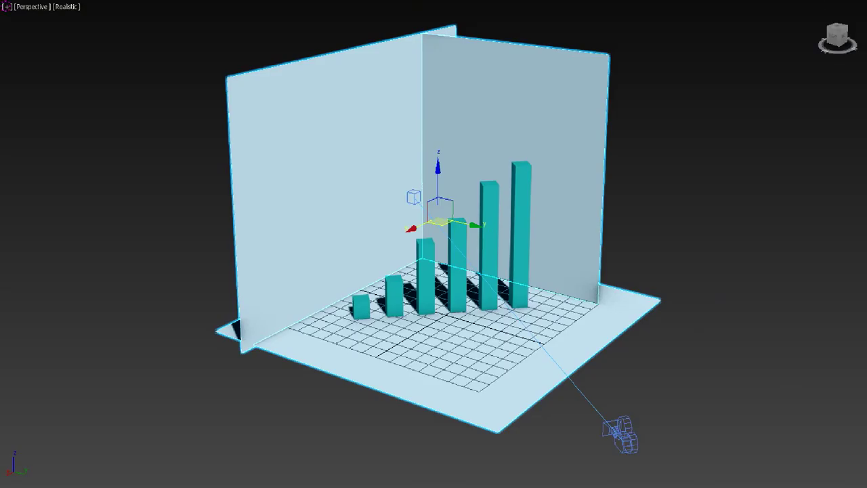
key(ctrl+d)
Colour the floor, right back wall and left wall yellow, then view through the camera.
click(542, 359)
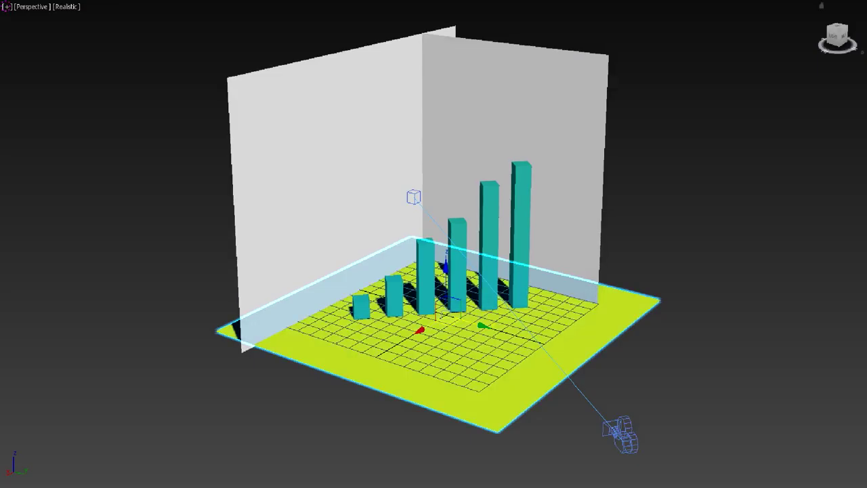
click(474, 122)
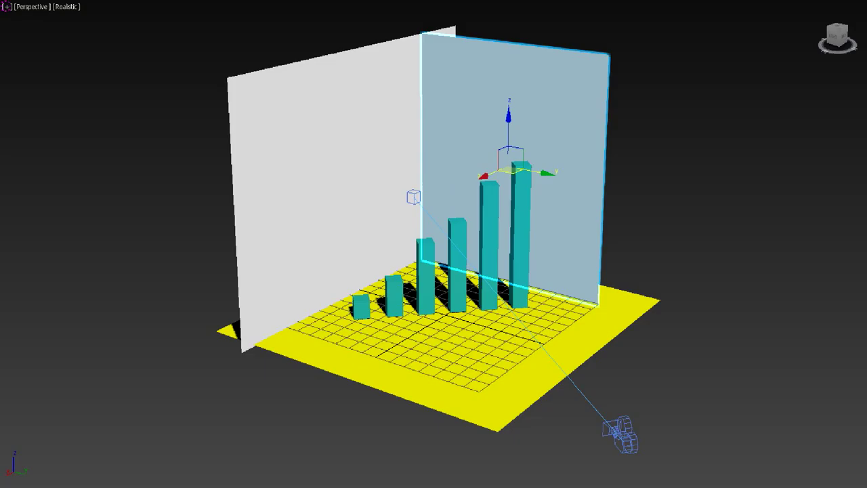
click(305, 203)
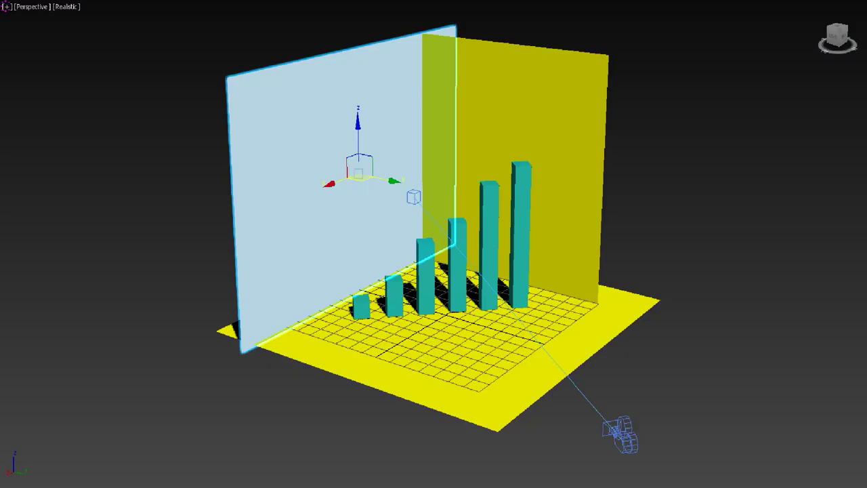
key(alt+x)
key(ctrl+d)
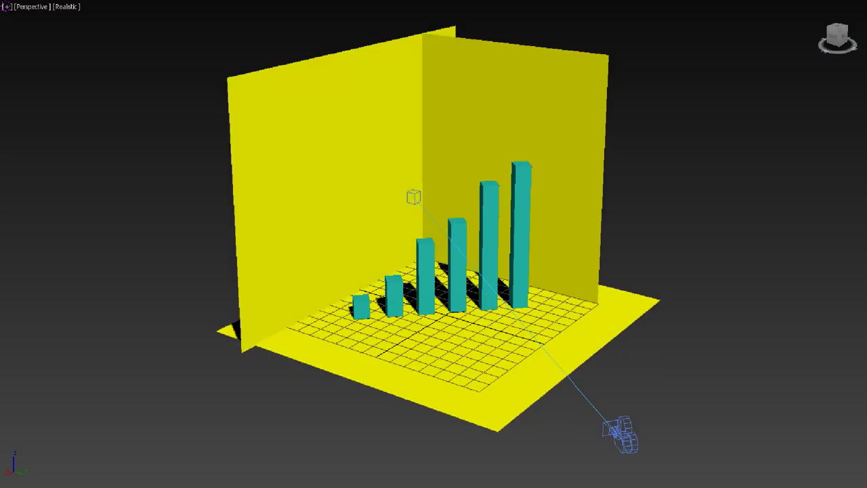
key(c)
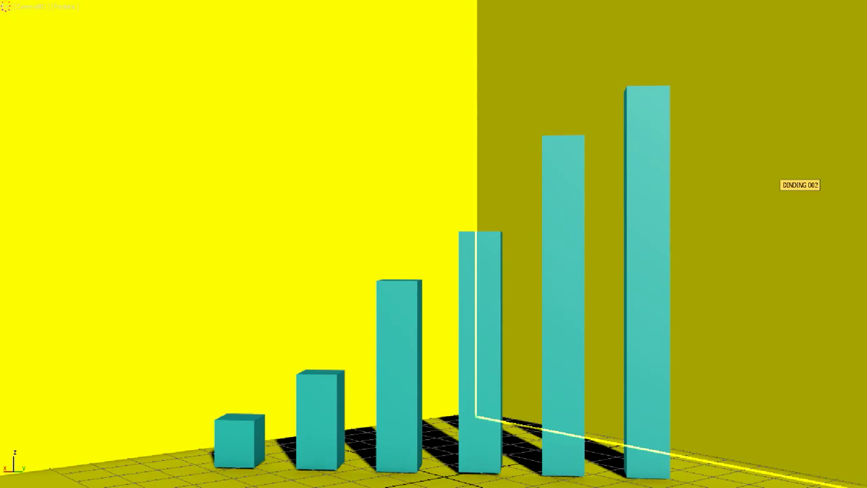
Inspect the yellow chart scene from the left, front, right and perspective views.
key(l)
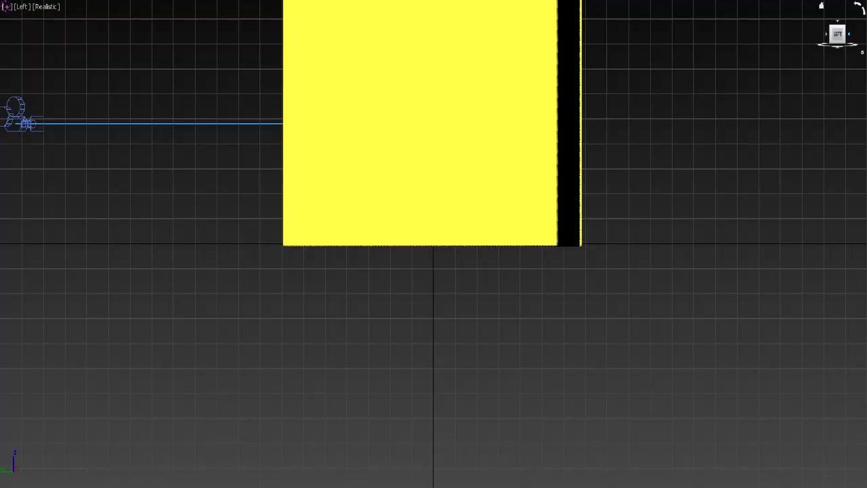
key(f)
click(849, 34)
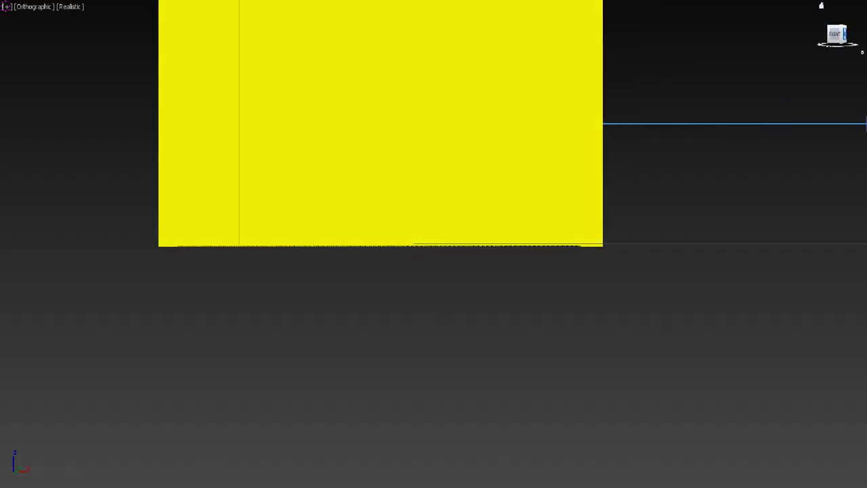
scroll(750, 155, down, 2)
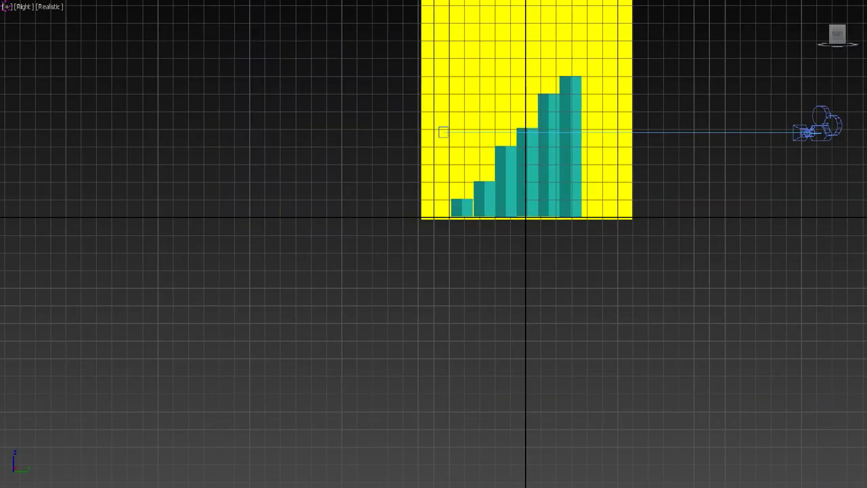
key(p)
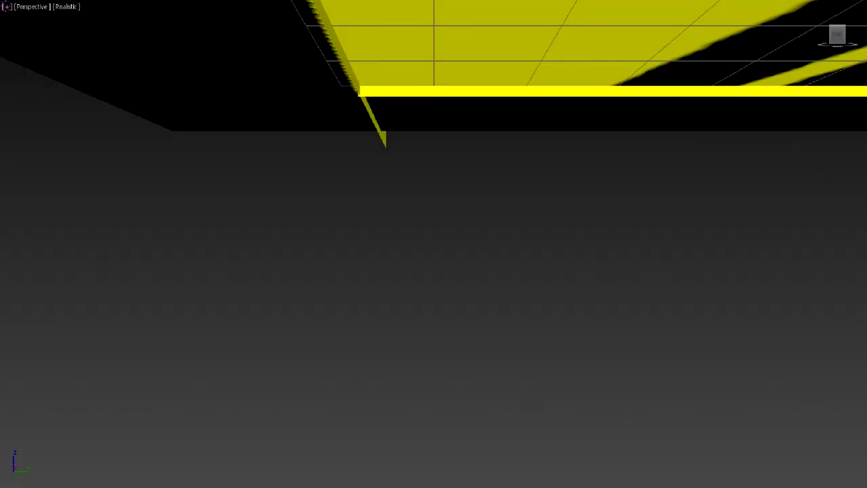
Orbit the perspective view and move Camera001 slightly down and to the left.
mouse_move(433, 271)
alt+middle_down()
mouse_move(433, 203)
mouse_move(380, 217)
alt+middle_up()
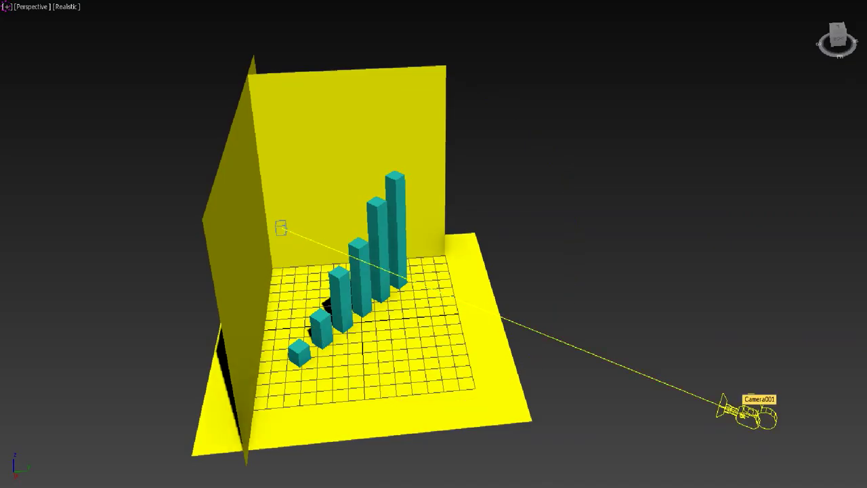
click(745, 410)
mouse_move(759, 404)
mouse_down()
mouse_move(754, 421)
mouse_move(766, 438)
mouse_up()
Check the green and blue bars with red value labels through the camera view.
key(c)
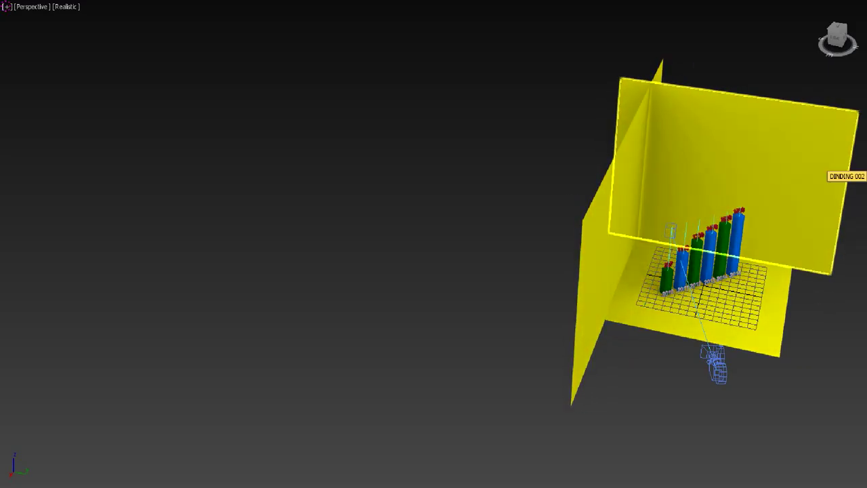
key(c)
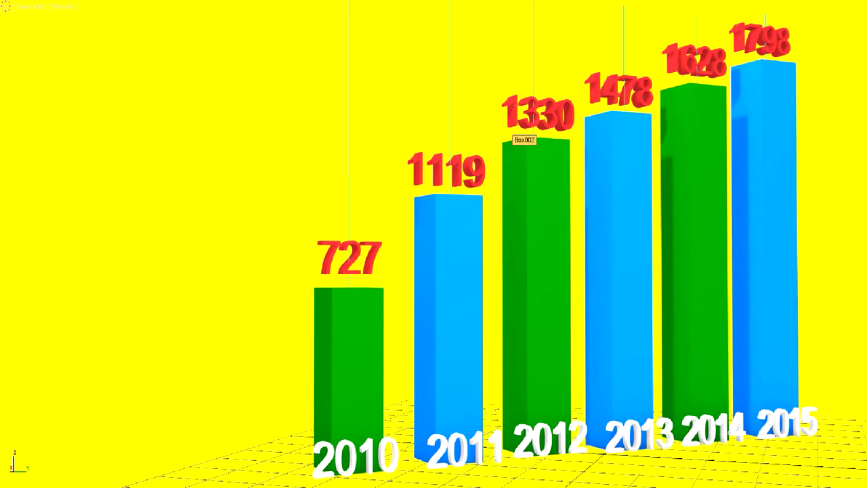
Raise the light above the chart and re-aim it down at the bars, checking through the camera.
key(p)
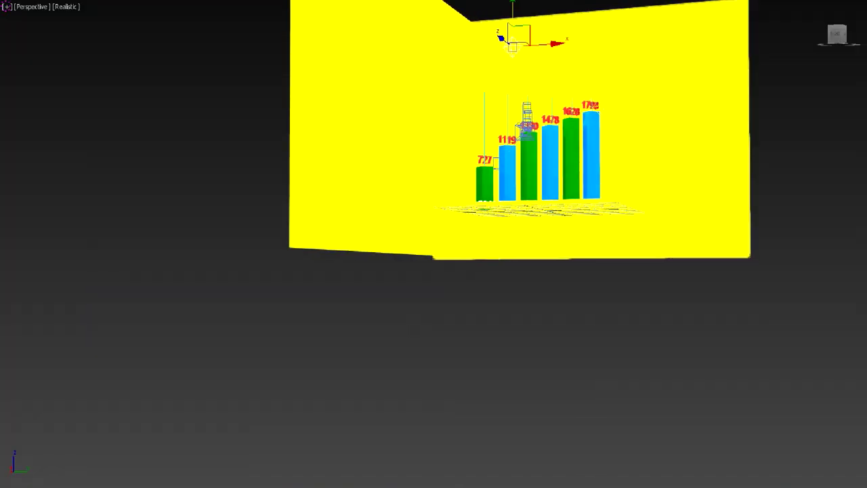
mouse_move(513, 42)
mouse_down()
mouse_move(491, 19)
mouse_move(420, 31)
mouse_move(513, 12)
mouse_up()
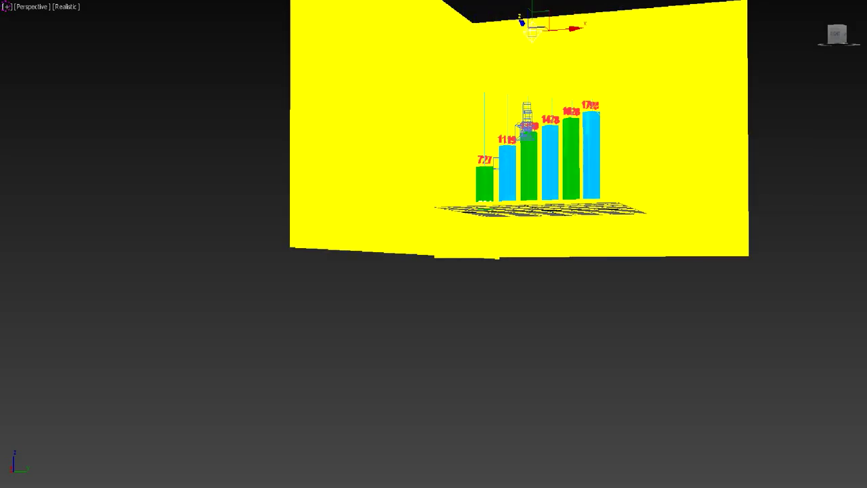
key(c)
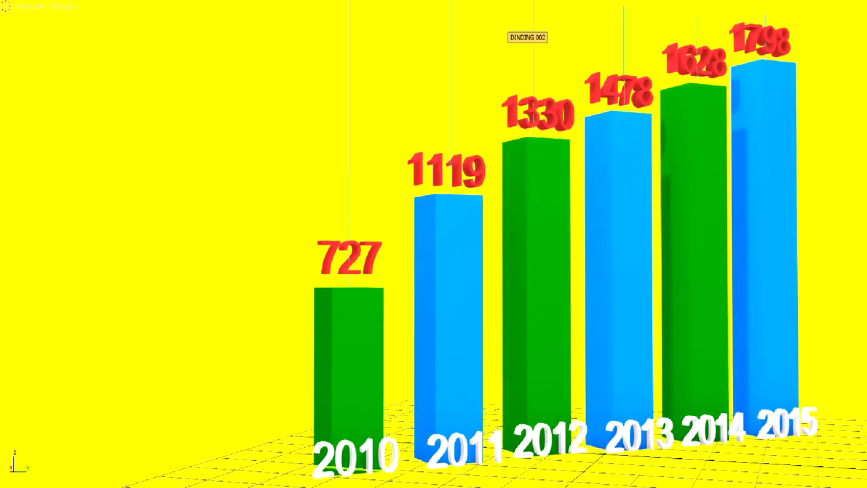
key(p)
mouse_move(466, 166)
mouse_down()
mouse_move(473, 157)
mouse_move(470, 180)
mouse_move(558, 179)
mouse_up()
key(c)
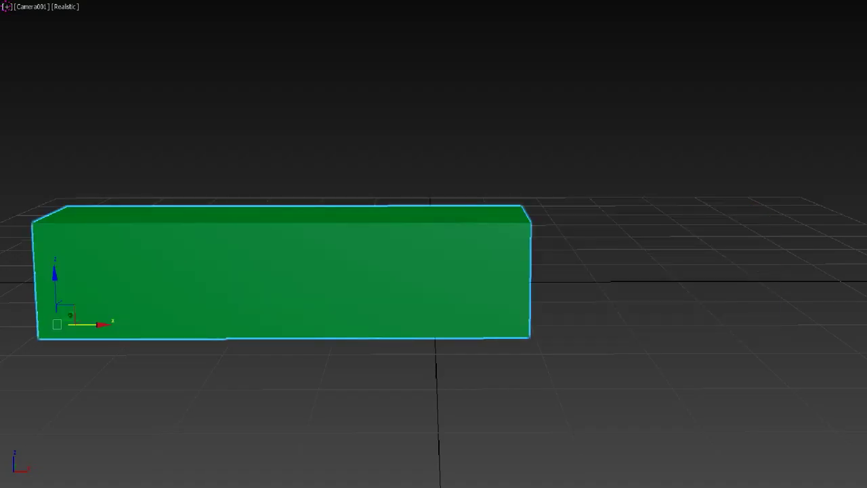
Select the long green box slab on the empty grid.
click(413, 277)
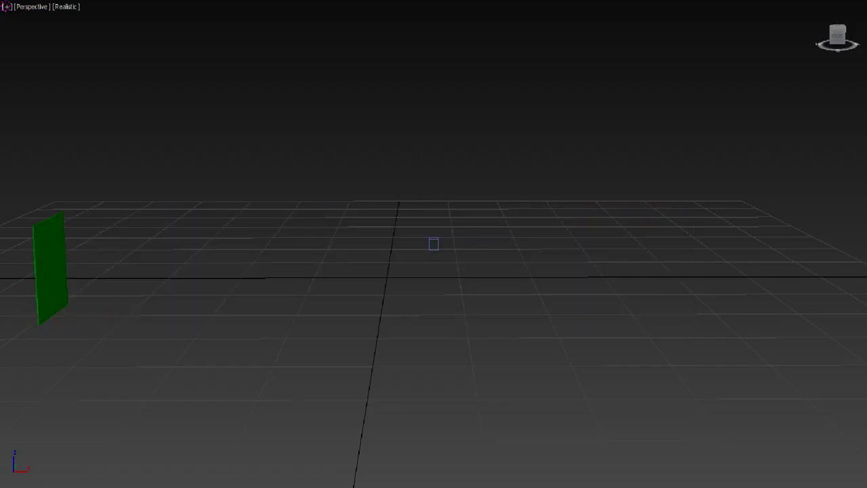
Switch to the Front view and zoom to frame the 2016 text above the green slab.
key(t)
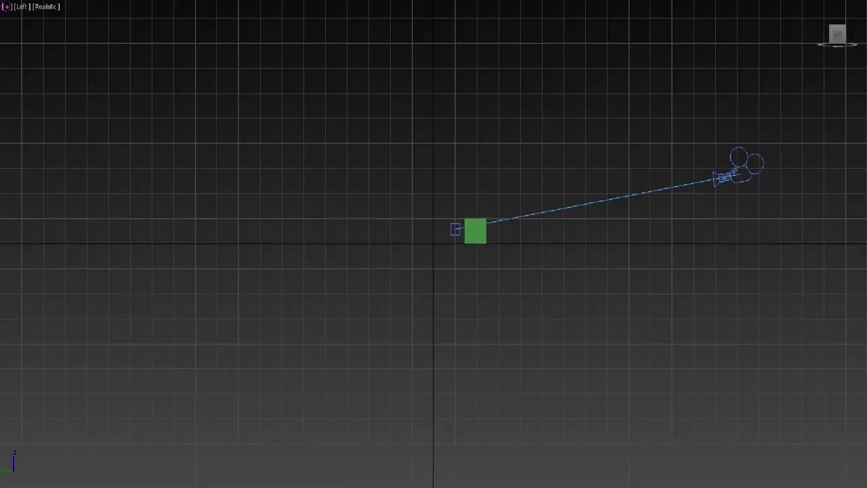
key(f)
scroll(437, 260, up, 4)
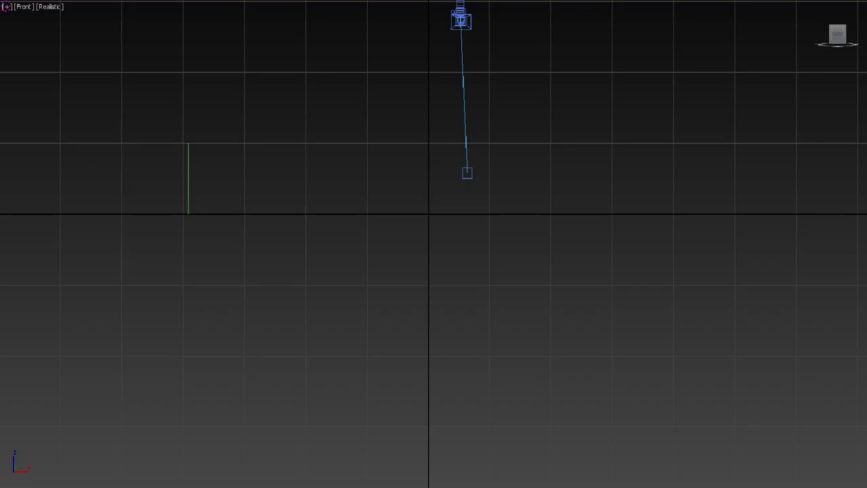
scroll(641, 200, down, 6)
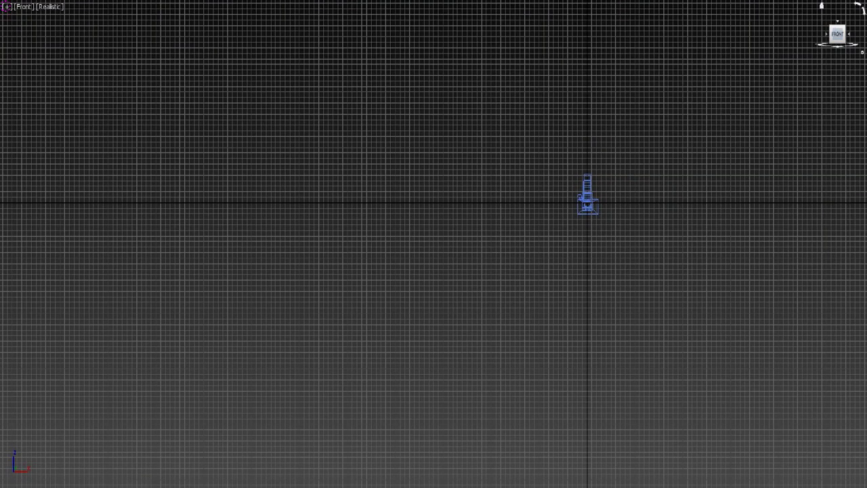
scroll(600, 203, up, 4)
scroll(600, 203, up, 6)
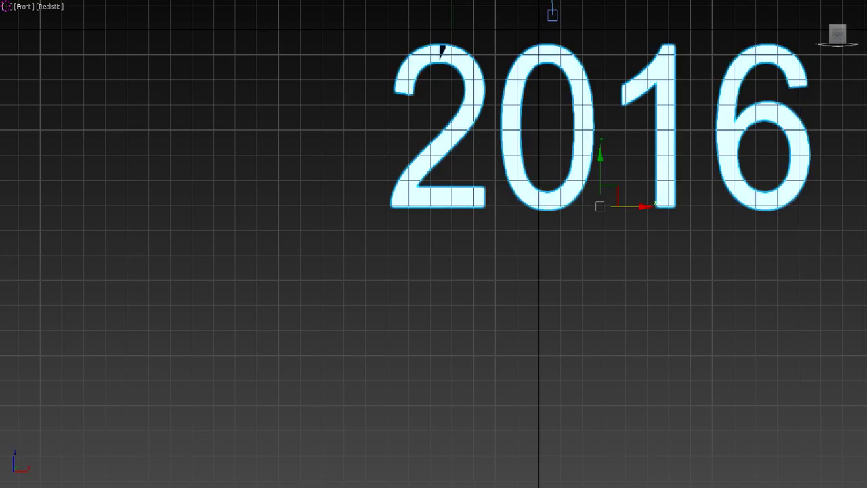
scroll(576, 227, down, 2)
scroll(576, 227, down, 3)
scroll(576, 227, down, 3)
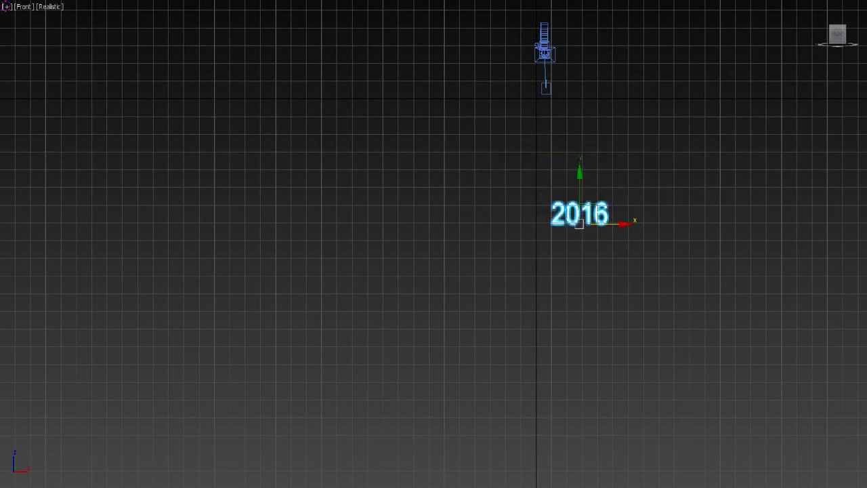
scroll(511, 42, up, 5)
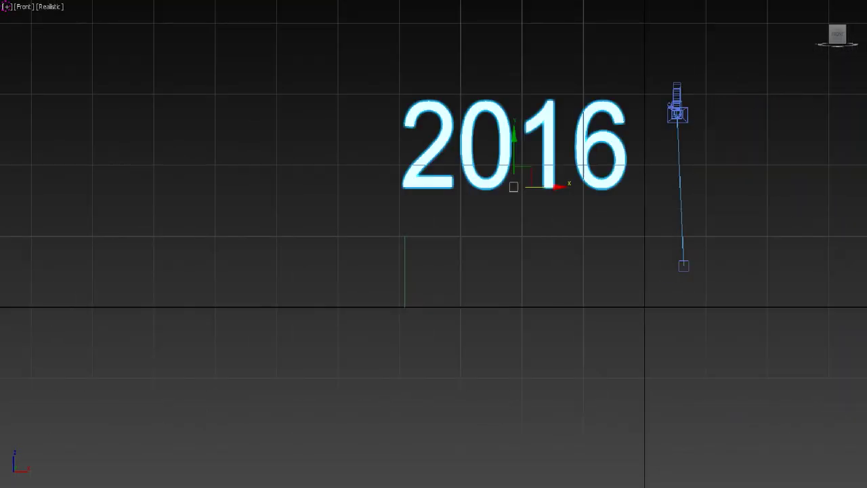
scroll(427, 238, up, 2)
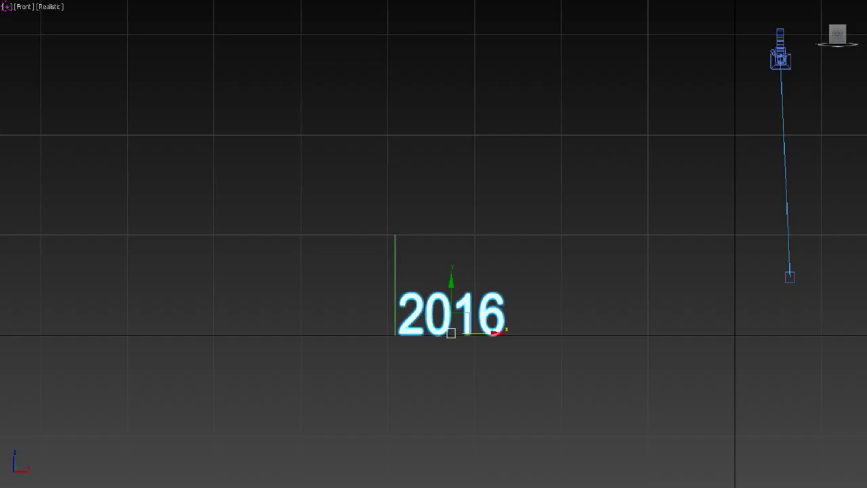
Select the 2016 label and change the copied label's text to 1852.
click(395, 284)
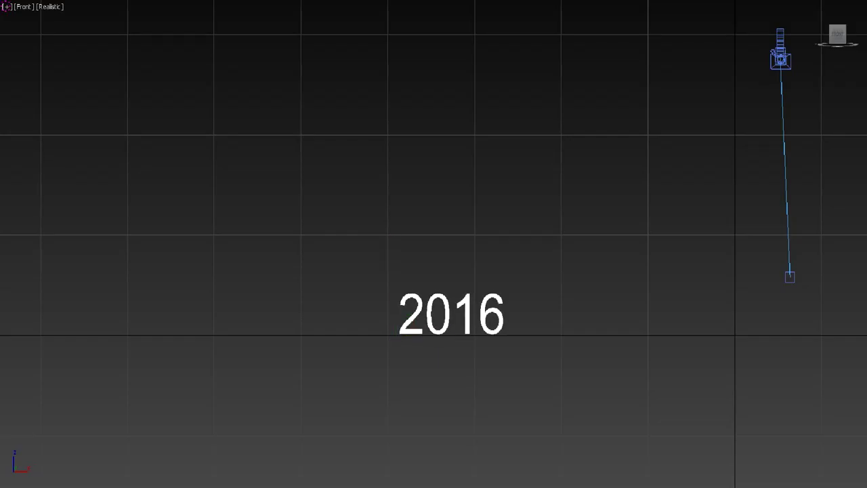
click(452, 313)
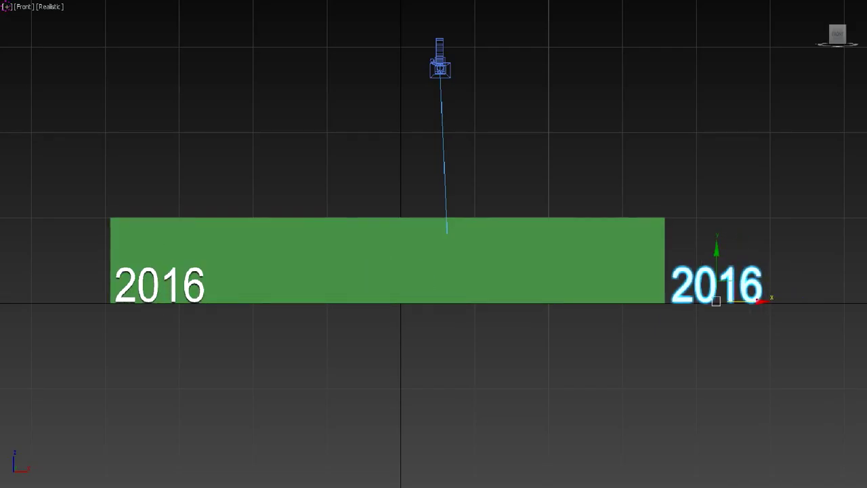
text(52)
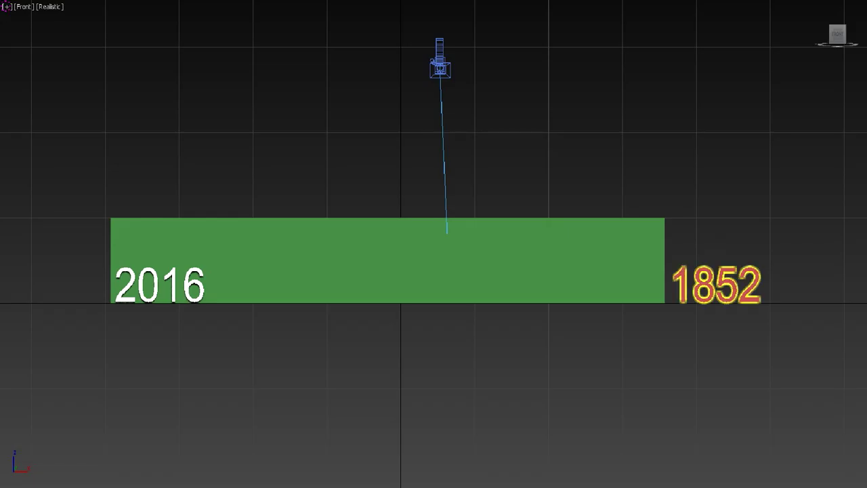
text(t)
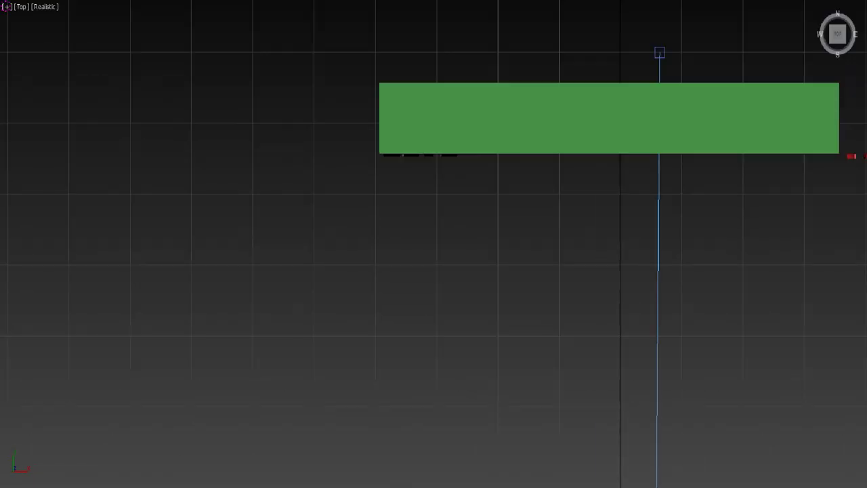
text(z)
Move the red 1852 text up to the bar's centre and rotate it to face forward.
click(735, 273)
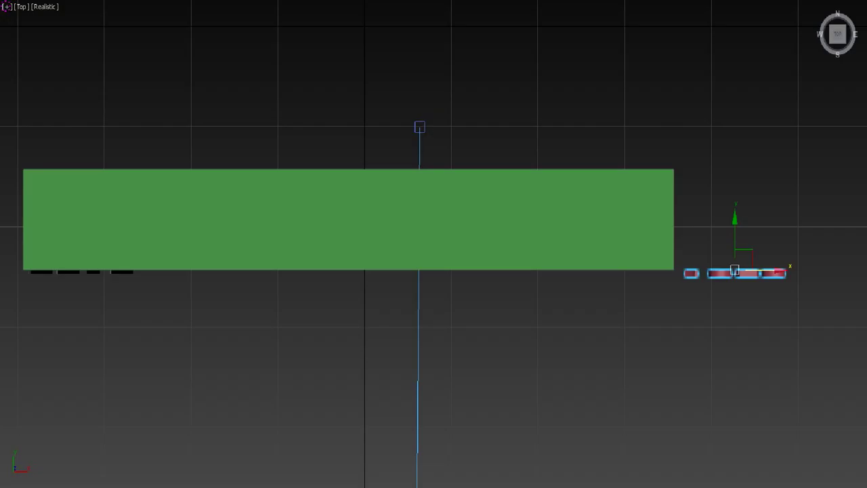
drag(735, 274, 735, 225)
click(338, 216)
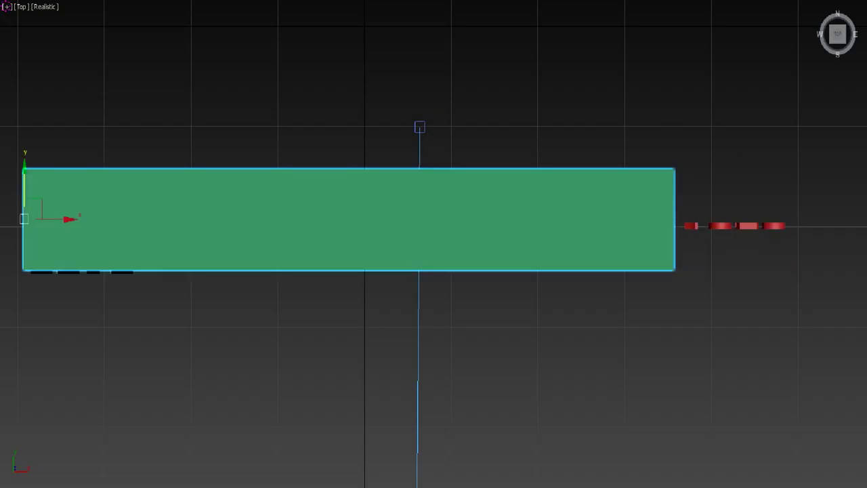
click(736, 226)
drag(735, 225, 735, 183)
key(ctrl+d)
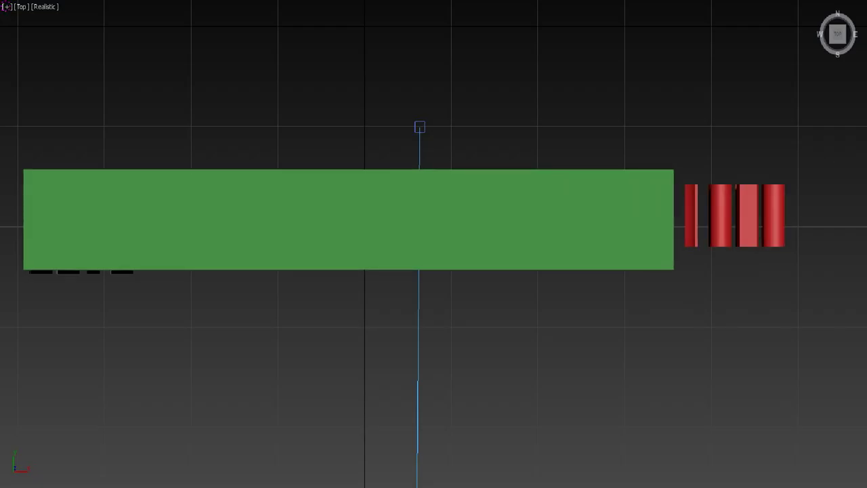
Place the 1852 text at the green bar's right end and view it through Camera001.
click(746, 216)
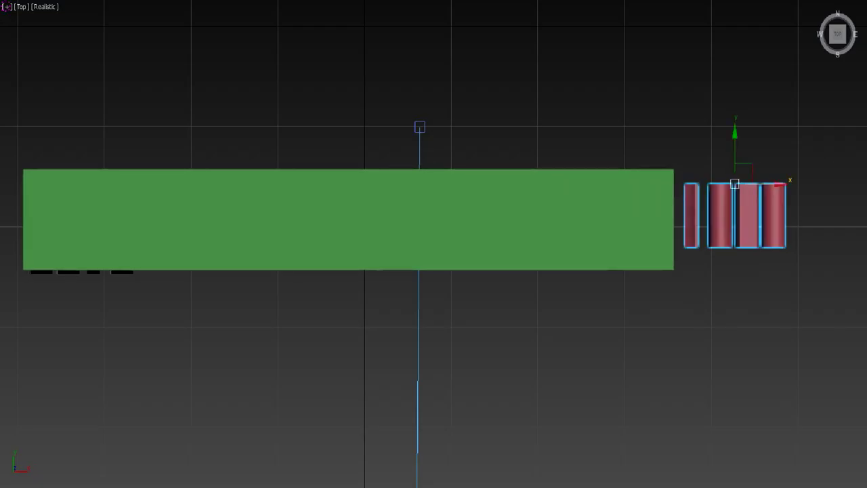
drag(735, 185, 620, 185)
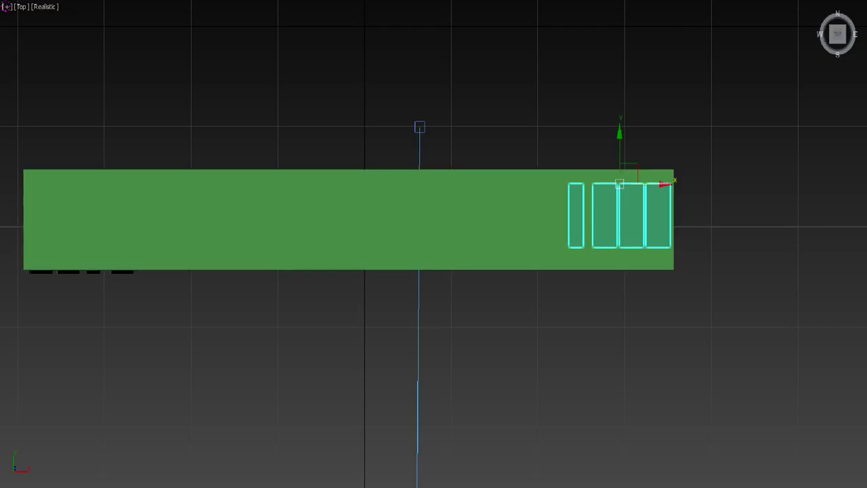
key(ctrl+z)
scroll(261, 281, down, 3)
scroll(261, 281, down, 5)
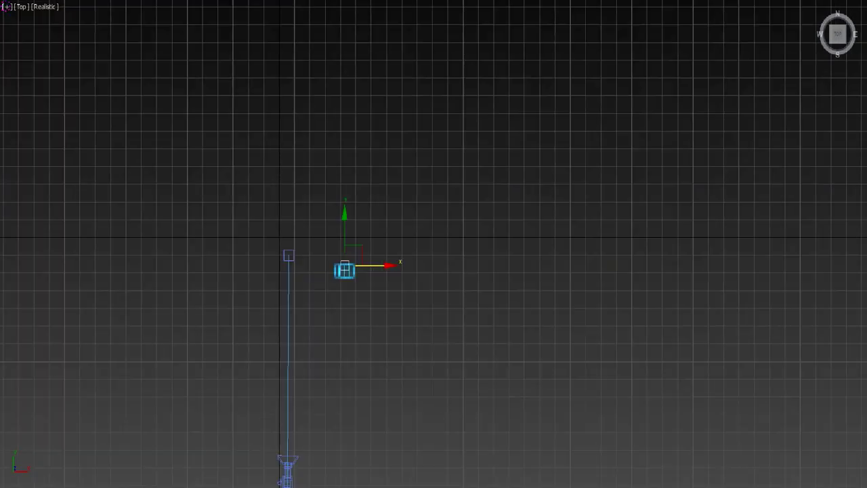
key(ctrl+z)
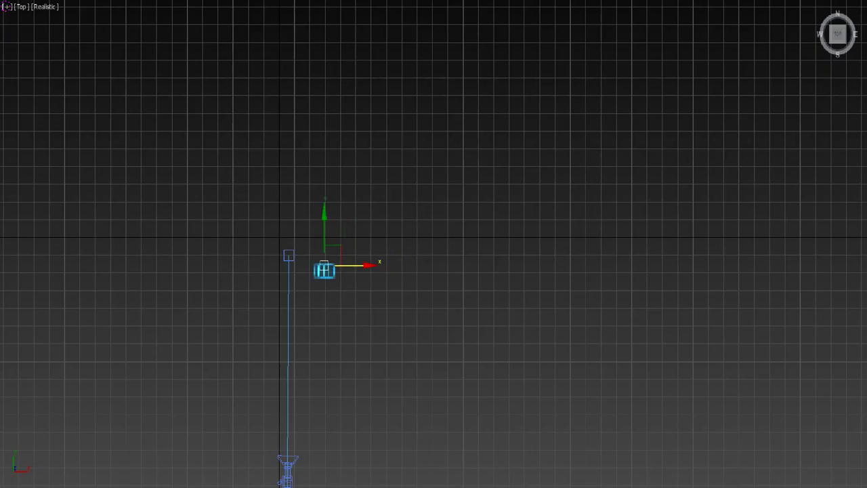
key(c)
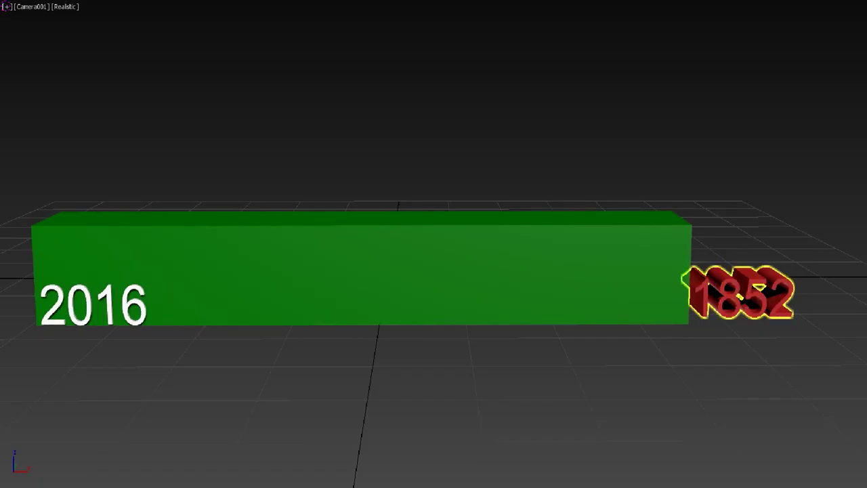
In the Front view, key the 1852 text's position so it travels with the growing bar.
key(f)
click(716, 285)
drag(718, 300, 619, 302)
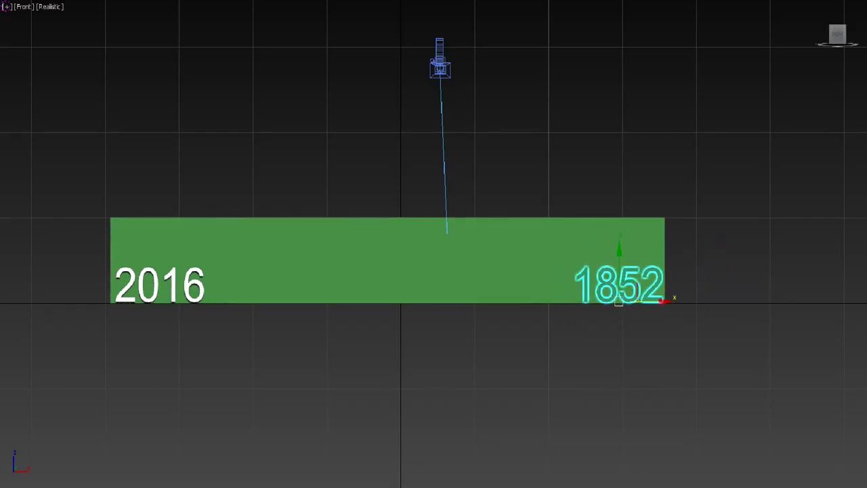
key(ctrl+z)
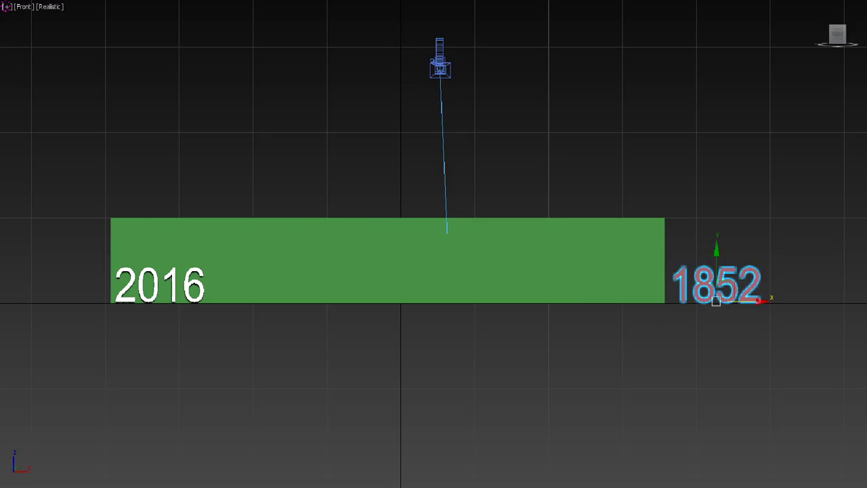
drag(716, 302, 707, 301)
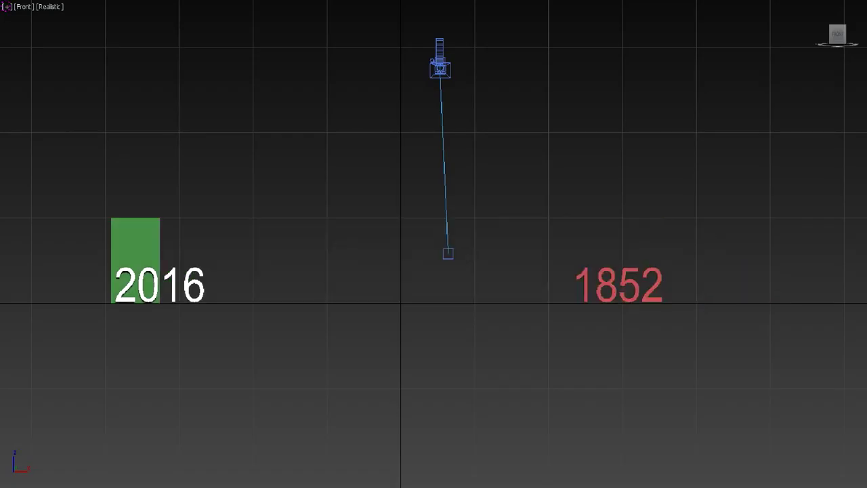
click(162, 288)
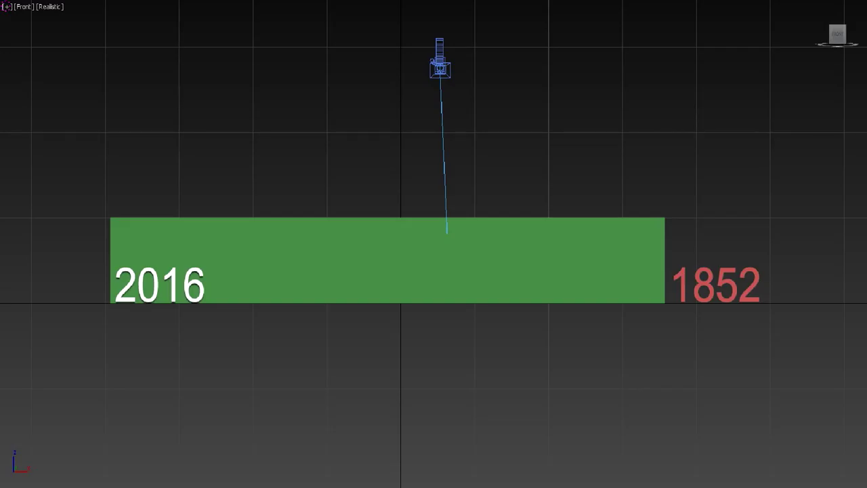
click(619, 285)
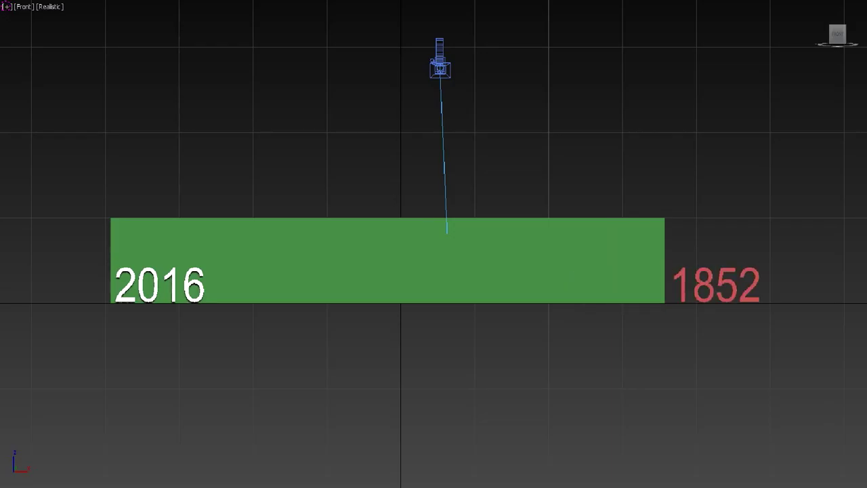
key(p)
key(t)
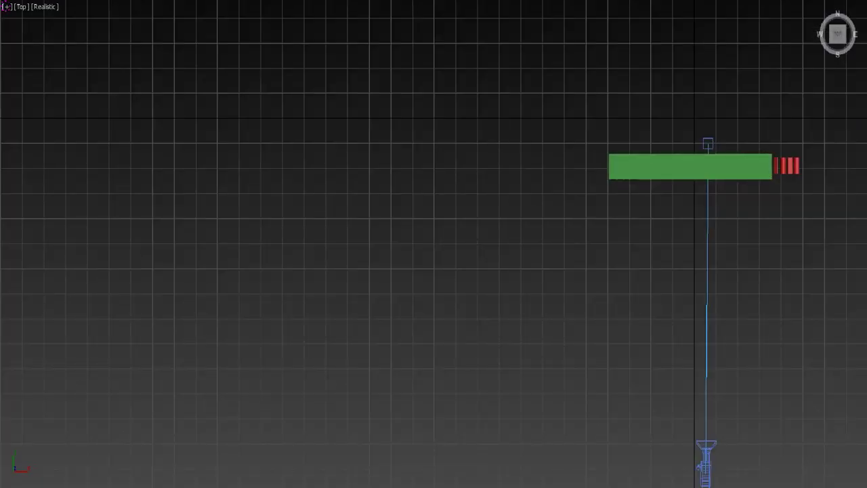
key(l)
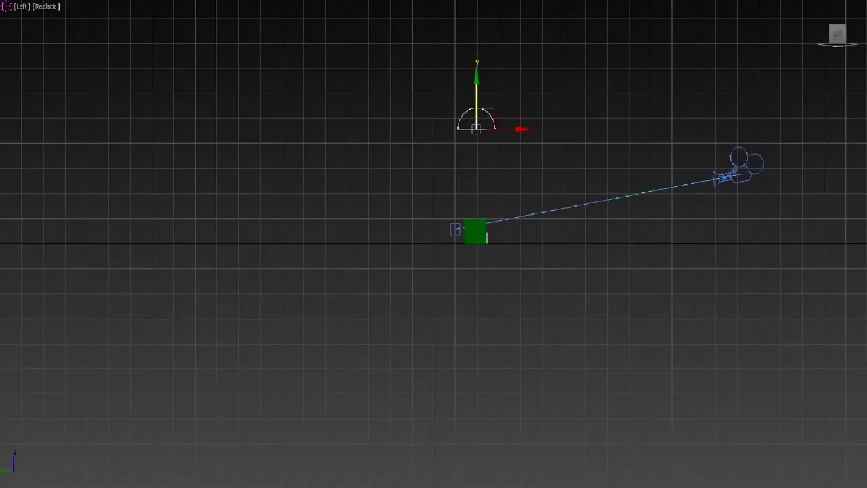
key(ctrl+d)
click(503, 212)
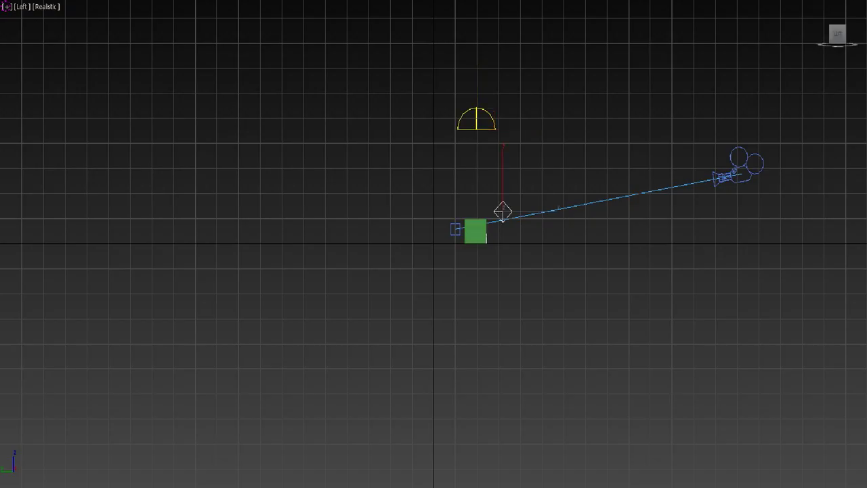
key(f)
click(401, 195)
mouse_move(409, 186)
mouse_down()
mouse_move(218, 186)
mouse_move(218, 57)
mouse_up()
key(t)
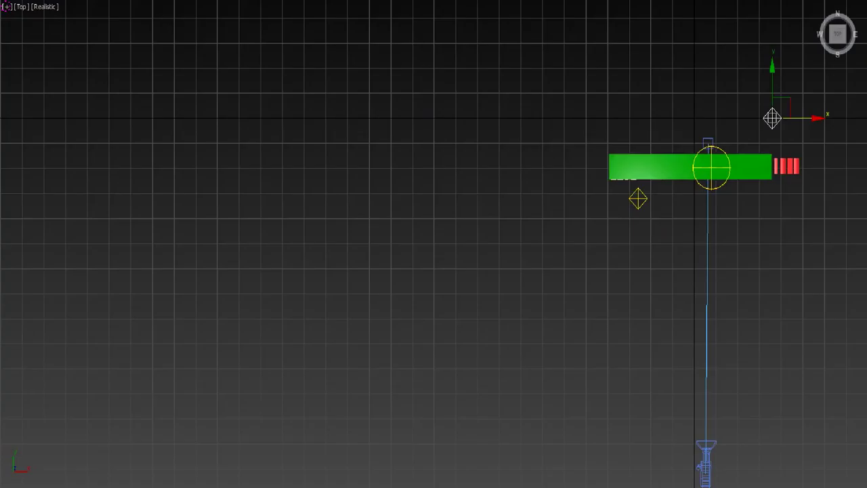
drag(781, 293, 778, 234)
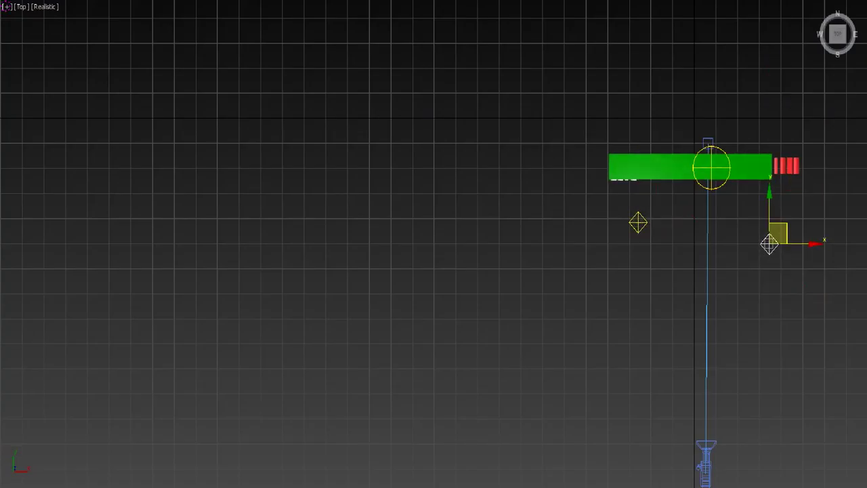
click(639, 222)
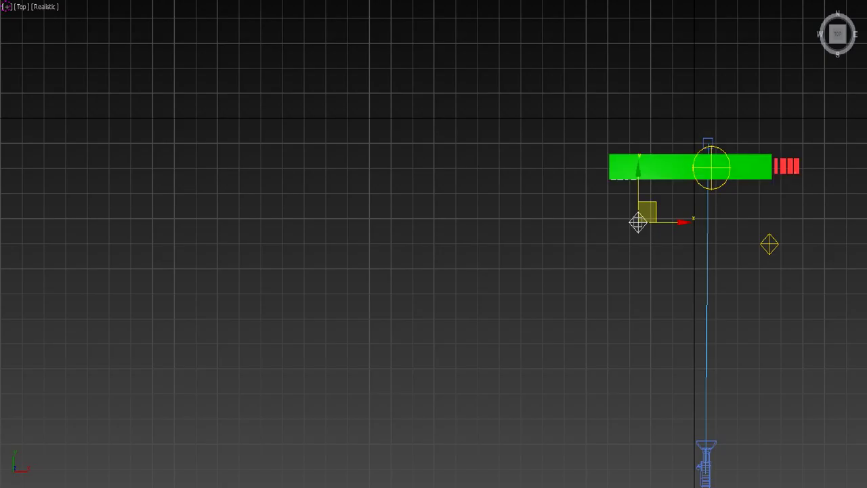
key(c)
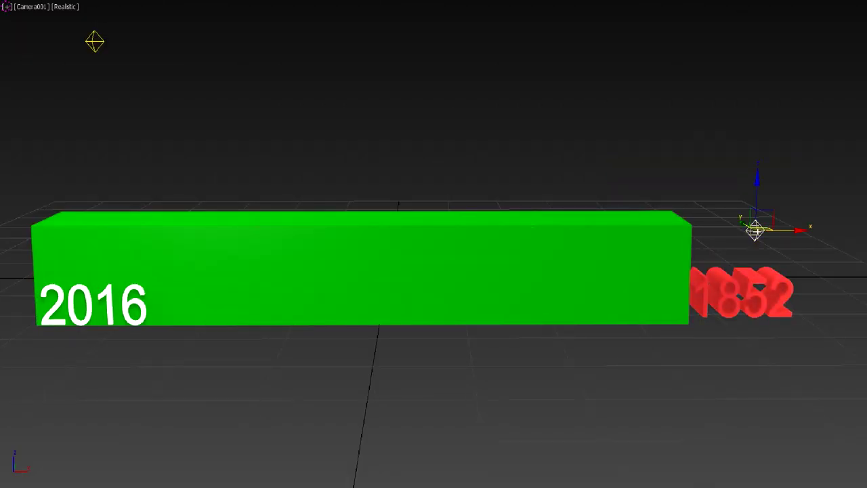
click(94, 41)
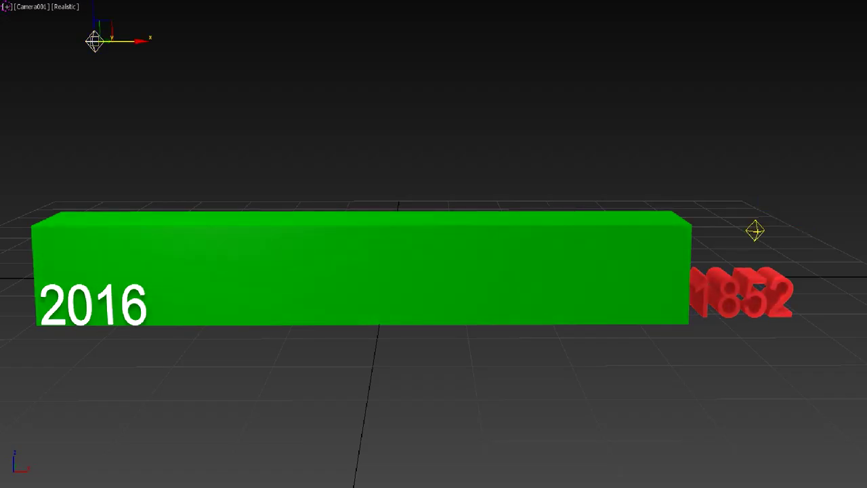
key(ctrl+d)
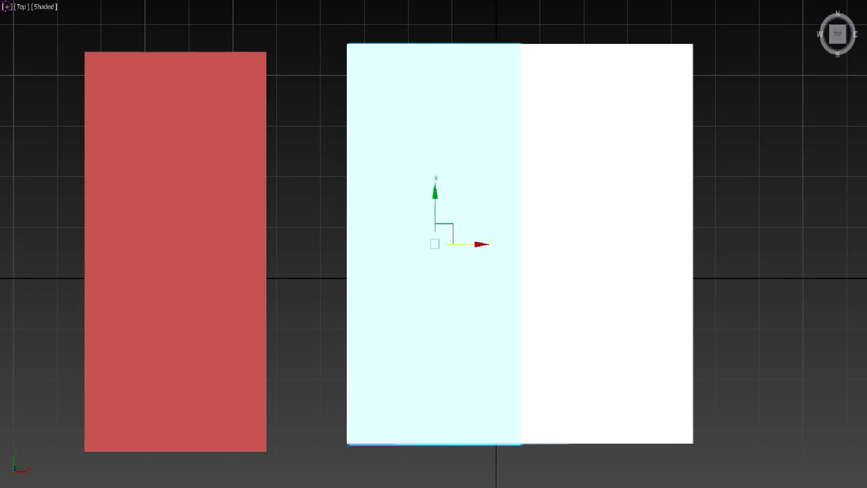
Orbit to an angled perspective of the slabs and select the thin page slab.
scroll(516, 247, up, 2)
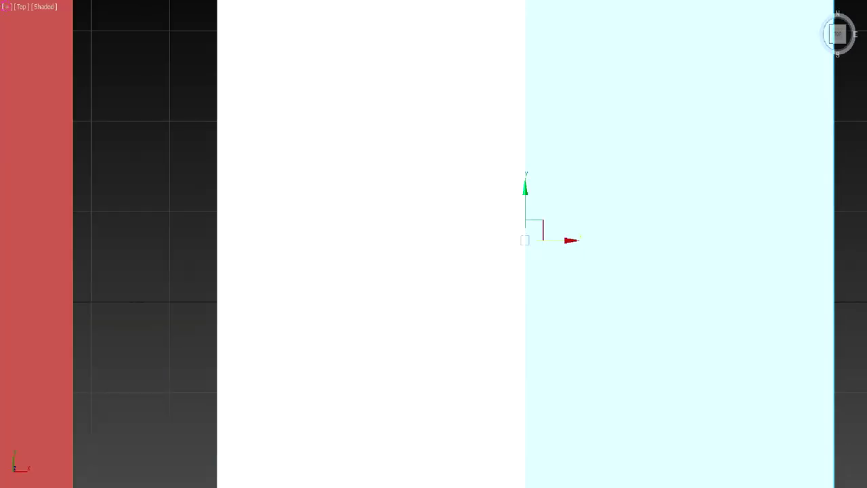
alt+middle_drag(434, 244, 434, 149)
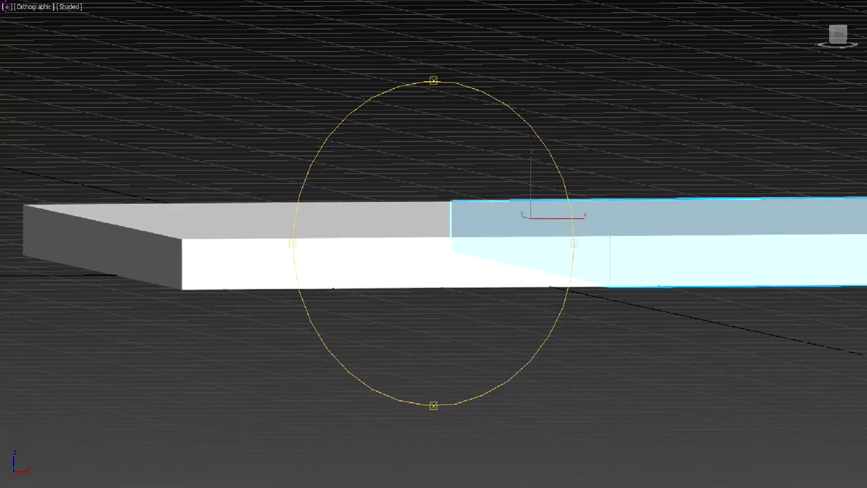
click(271, 261)
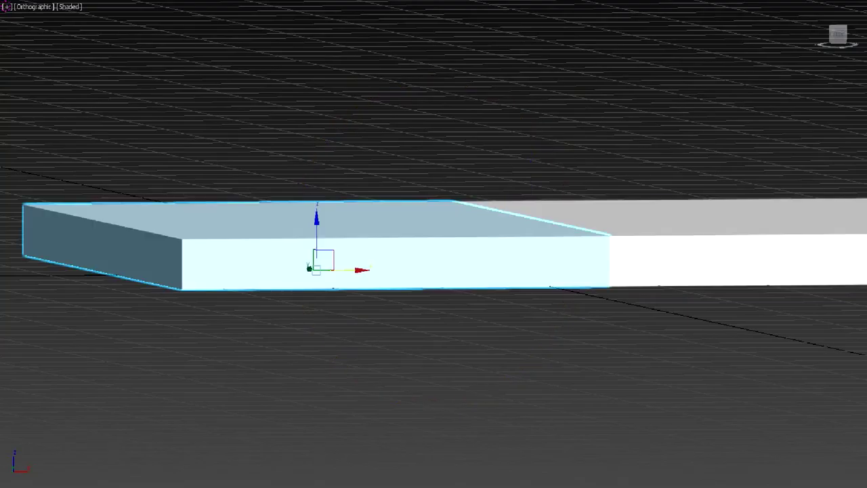
click(339, 271)
mouse_move(339, 271)
alt+middle_down()
mouse_move(424, 166)
mouse_move(379, 203)
mouse_move(379, 162)
alt+middle_up()
scroll(420, 176, up, 5)
key(p)
Lift the teal page slab along Z onto the top of the white book.
key(w)
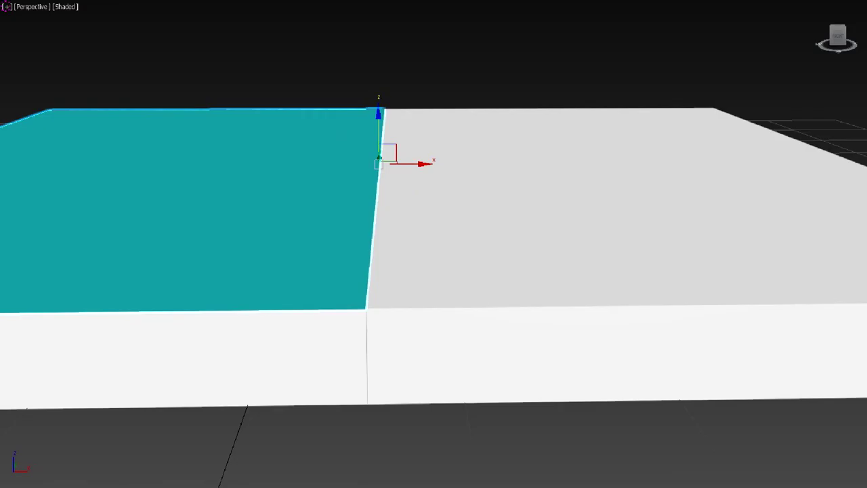
mouse_move(378, 135)
mouse_down()
mouse_move(378, 125)
mouse_move(379, 136)
mouse_up()
mouse_move(378, 136)
alt+middle_down()
mouse_move(474, 178)
mouse_move(447, 223)
mouse_move(472, 271)
mouse_move(472, 255)
mouse_move(473, 271)
mouse_move(522, 200)
mouse_move(499, 227)
mouse_move(499, 192)
mouse_move(499, 204)
alt+middle_up()
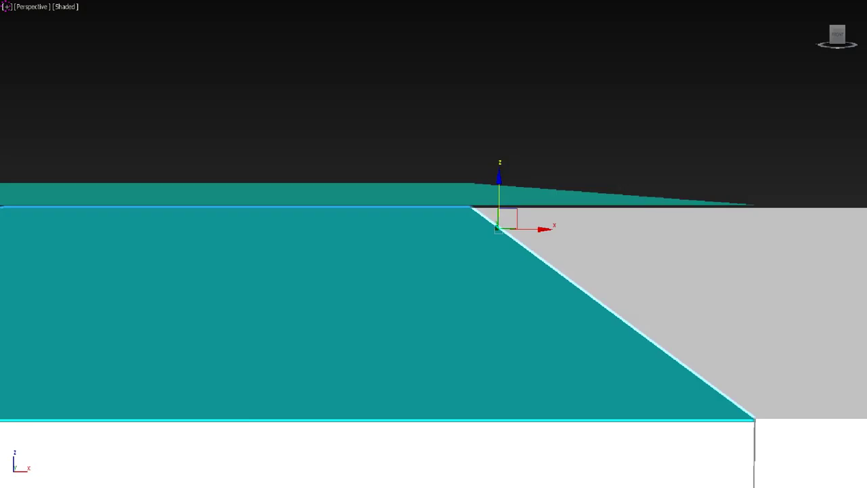
Raise the teal page slab about 105° up from the book.
click(538, 147)
click(501, 223)
key(e)
drag(515, 204, 515, 224)
key(w)
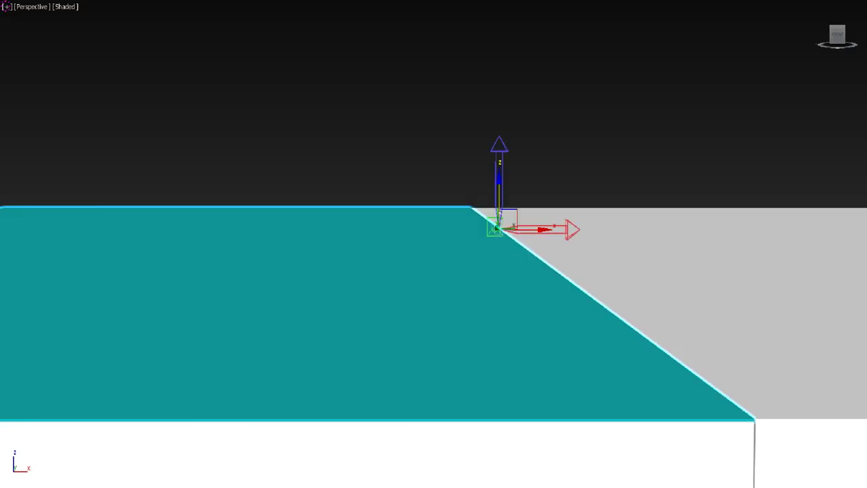
key(e)
scroll(475, 218, down, 2)
mouse_move(474, 174)
mouse_down()
mouse_move(529, 175)
mouse_move(515, 203)
mouse_up()
key(w)
alt+middle_drag(434, 271, 339, 271)
alt+middle_drag(434, 244, 379, 244)
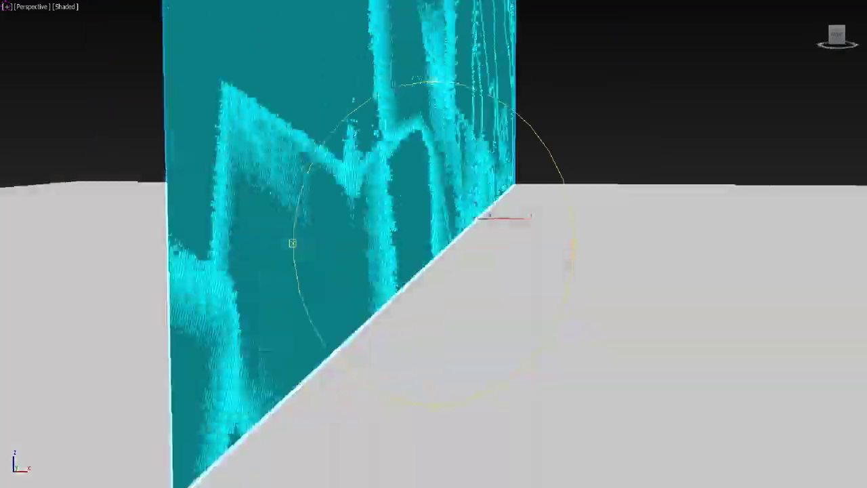
Rotate the upright page down so it lies flat across the book's right half.
key(t)
scroll(543, 244, up, 3)
alt+middle_drag(475, 243, 610, 258)
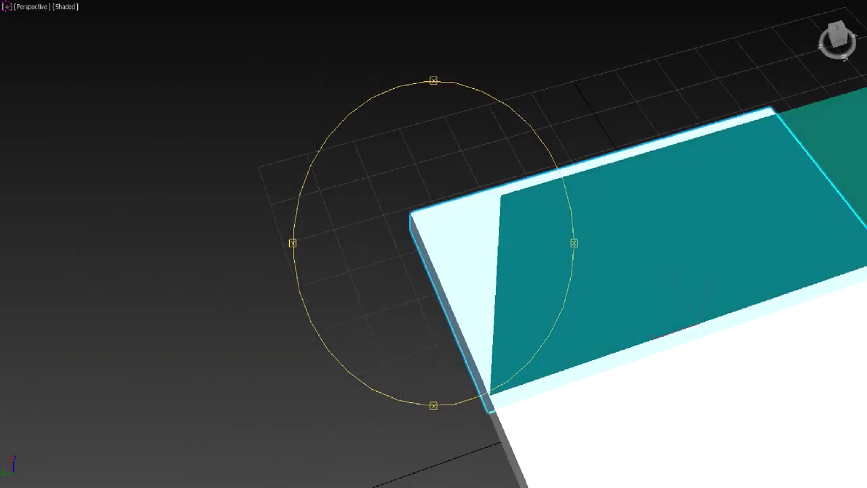
scroll(658, 267, up, 3)
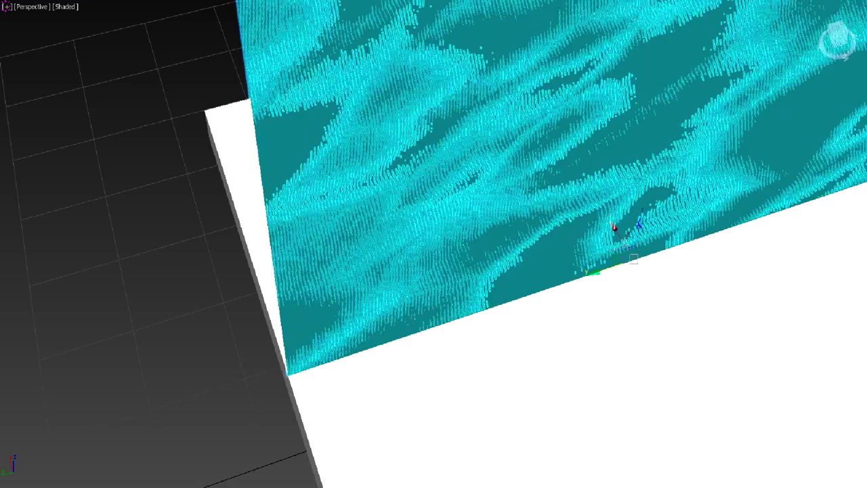
scroll(620, 230, down, 5)
alt+middle_drag(620, 230, 542, 204)
scroll(542, 203, up, 4)
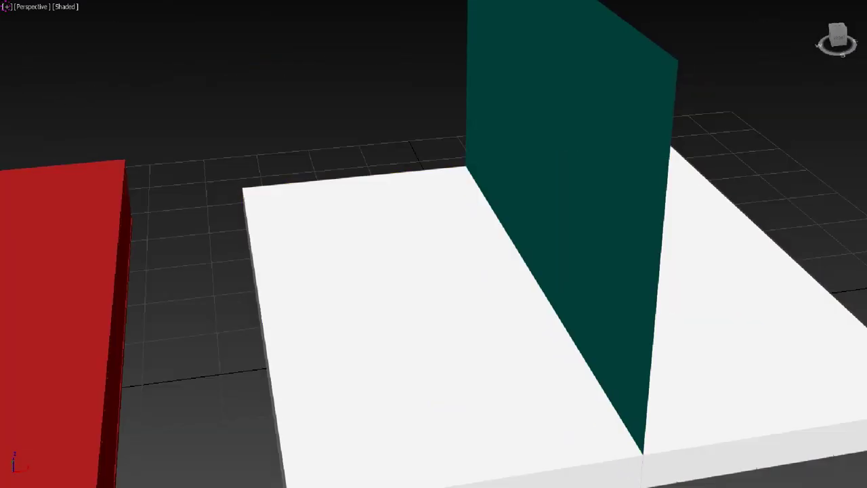
click(534, 276)
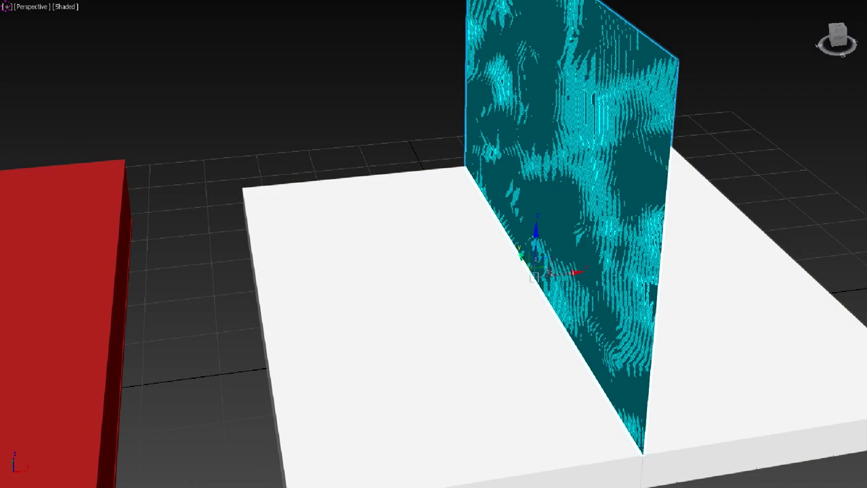
key(e)
drag(520, 256, 464, 290)
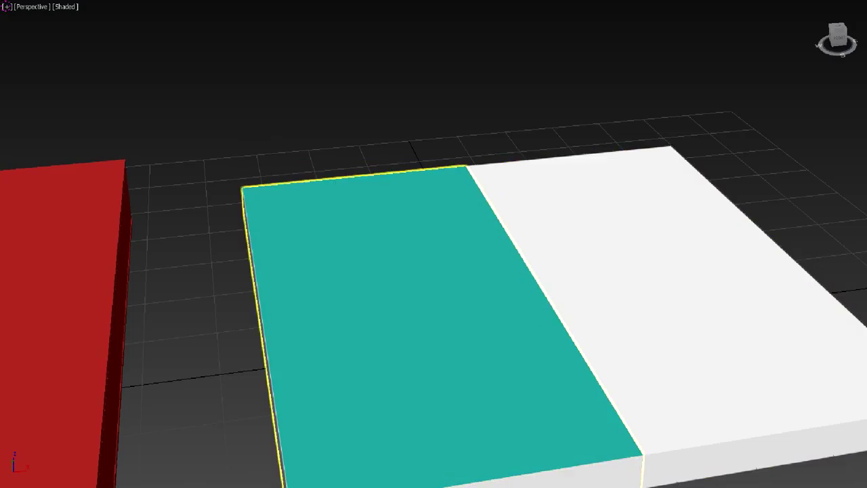
drag(515, 257, 536, 313)
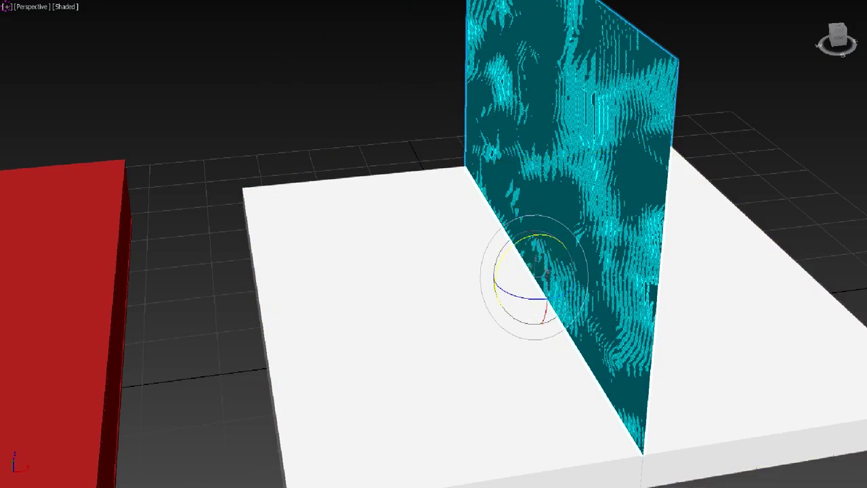
key(q)
drag(536, 258, 535, 312)
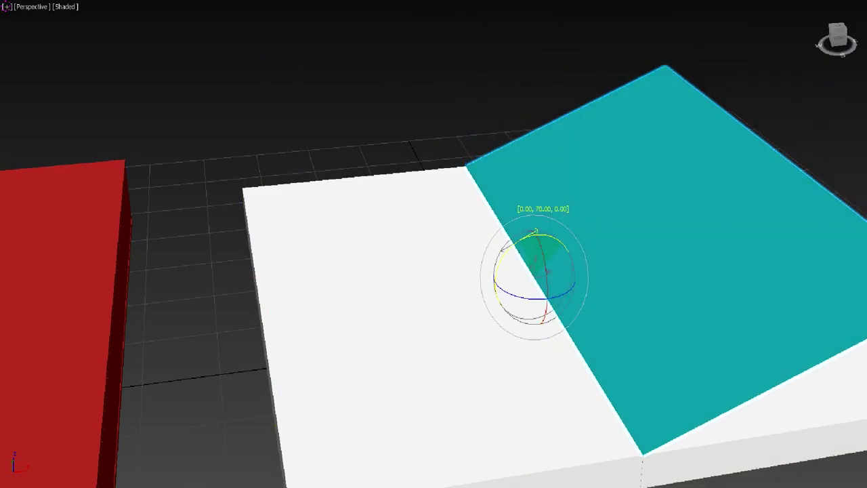
Toggle repeatedly between the flat and curled page states, ending on the flat page.
key(w)
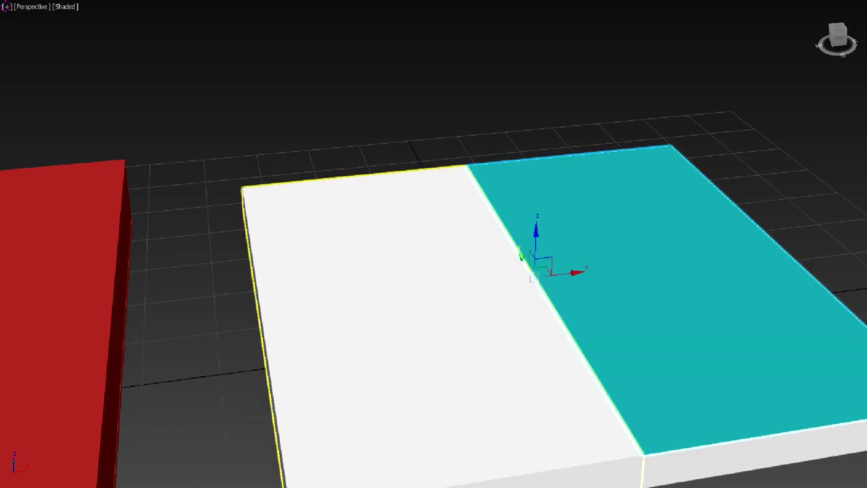
key(ctrl+z)
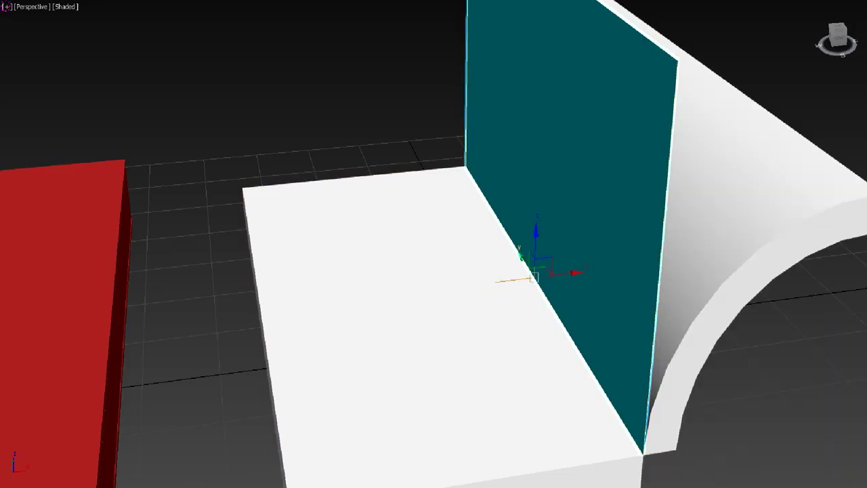
key(ctrl+z)
key(ctrl+y)
key(ctrl+z)
key(ctrl+y)
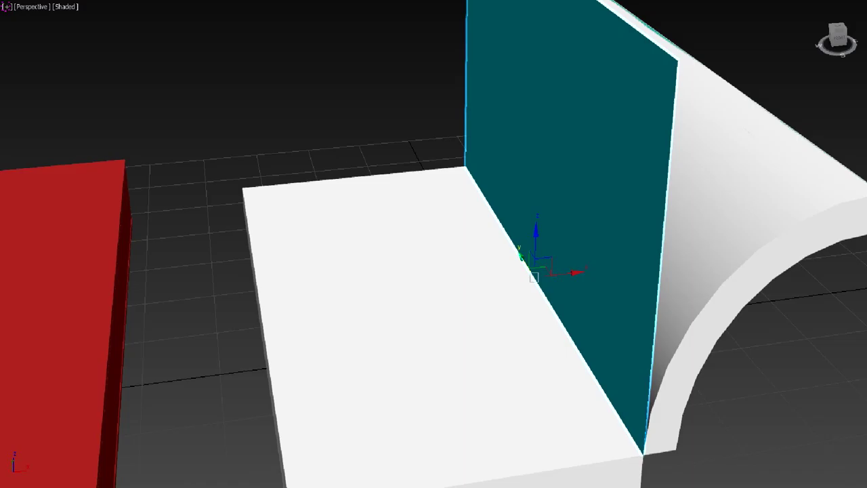
key(ctrl+y)
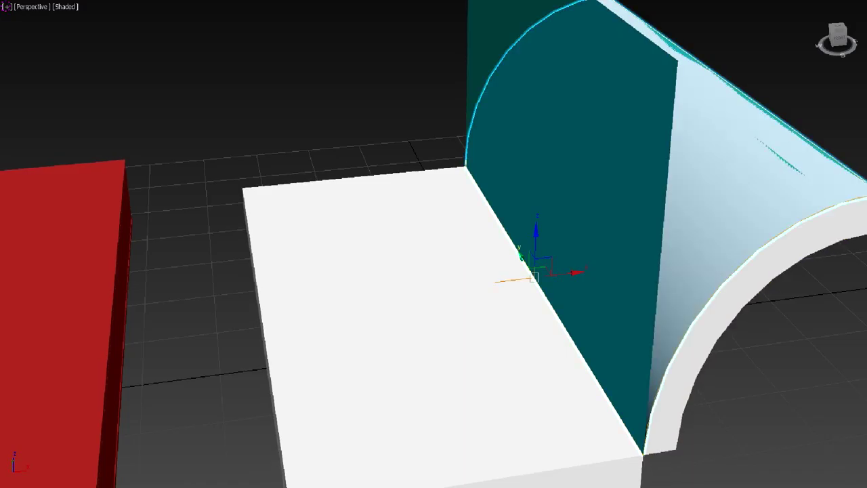
key(ctrl+z)
key(ctrl+y)
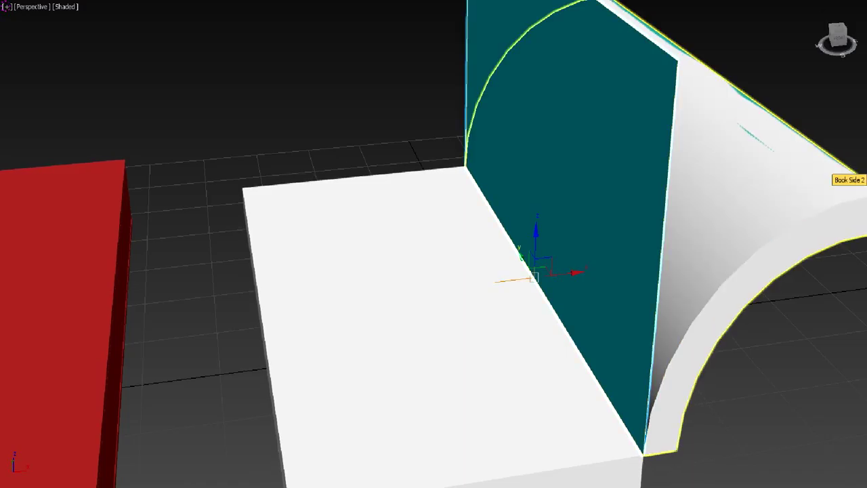
key(ctrl+z)
key(ctrl+y)
key(ctrl+z)
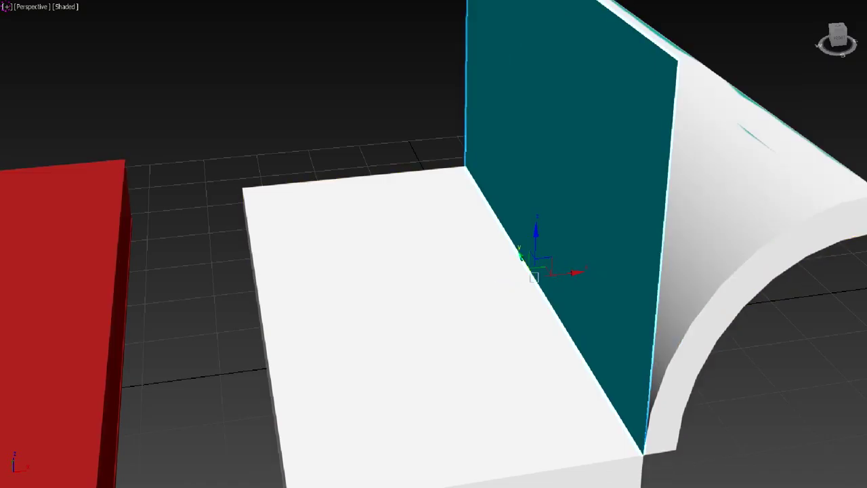
key(ctrl+y)
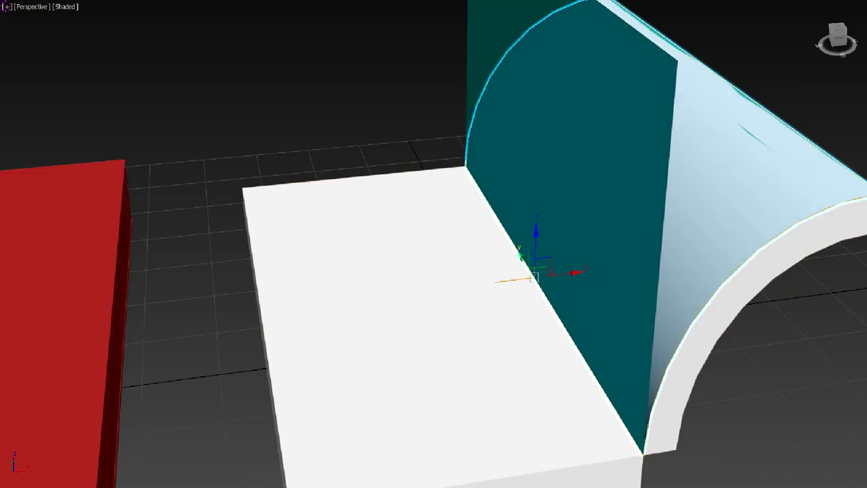
key(ctrl+z)
key(ctrl+y)
key(ctrl+z)
key(ctrl+y)
key(ctrl+z)
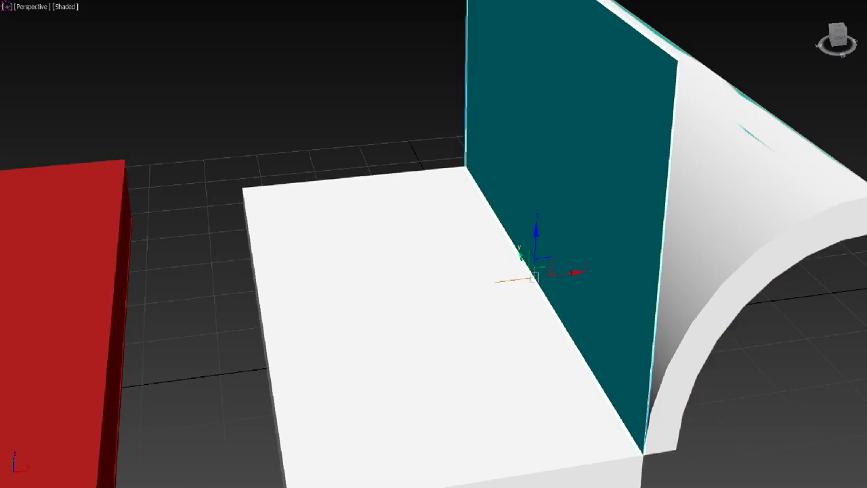
key(ctrl+y)
key(ctrl+z)
key(ctrl+y)
key(ctrl+z)
key(ctrl+y)
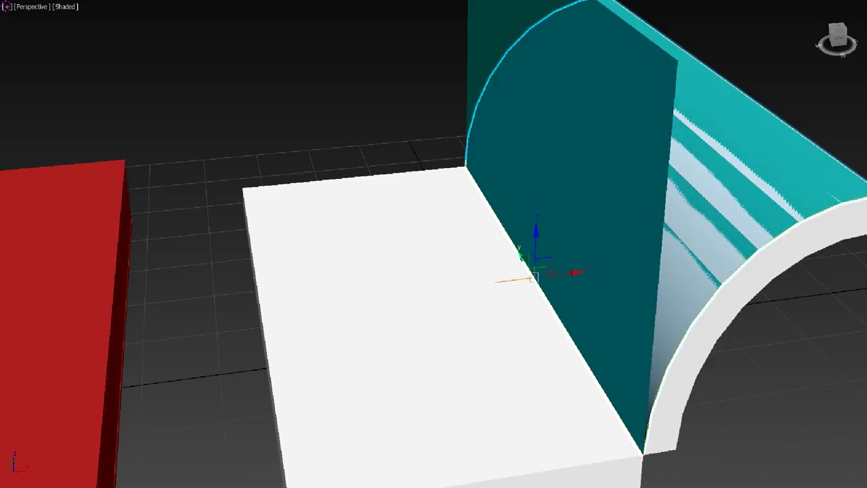
key(ctrl+z)
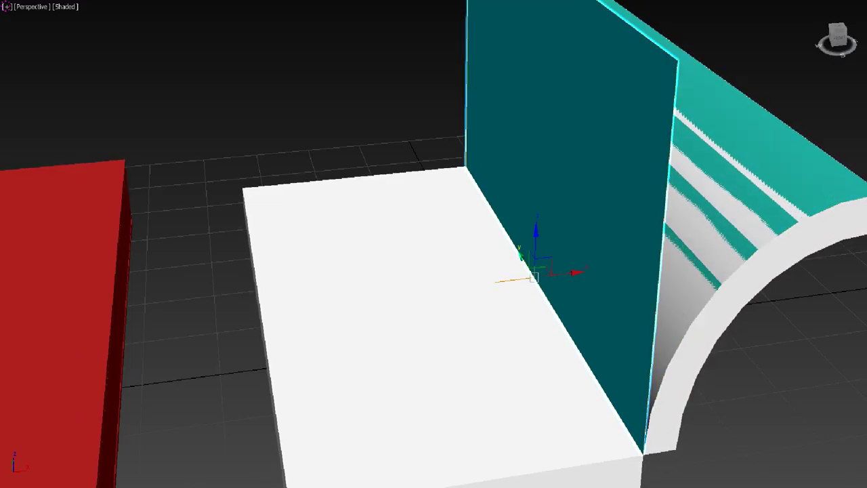
key(ctrl+y)
key(ctrl+z)
key(ctrl+y)
key(ctrl+z)
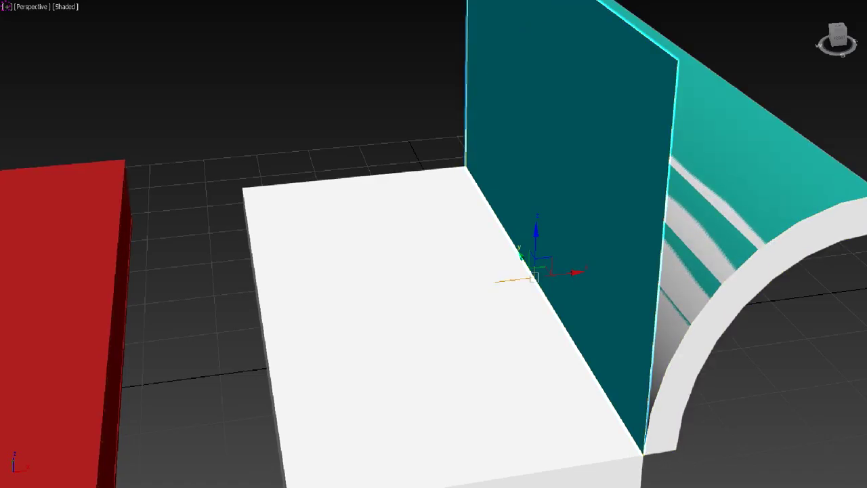
key(ctrl+y)
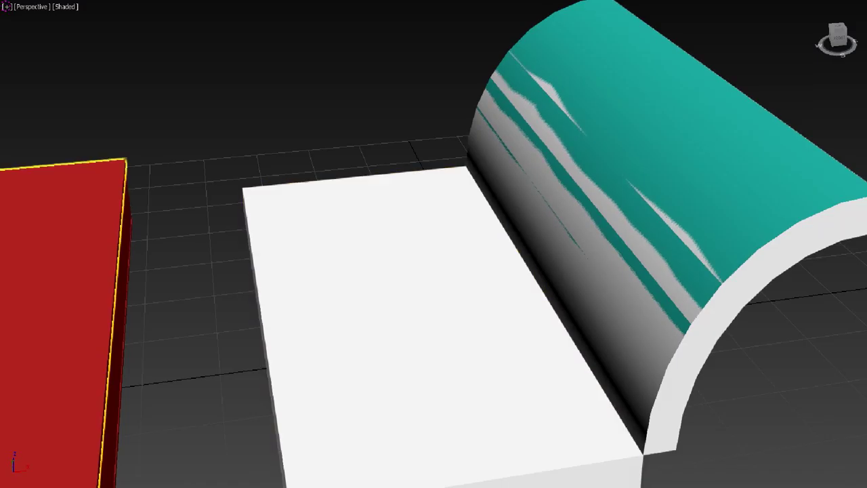
key(ctrl+z)
Select the flat page and step through its flip frames back and forth.
click(522, 256)
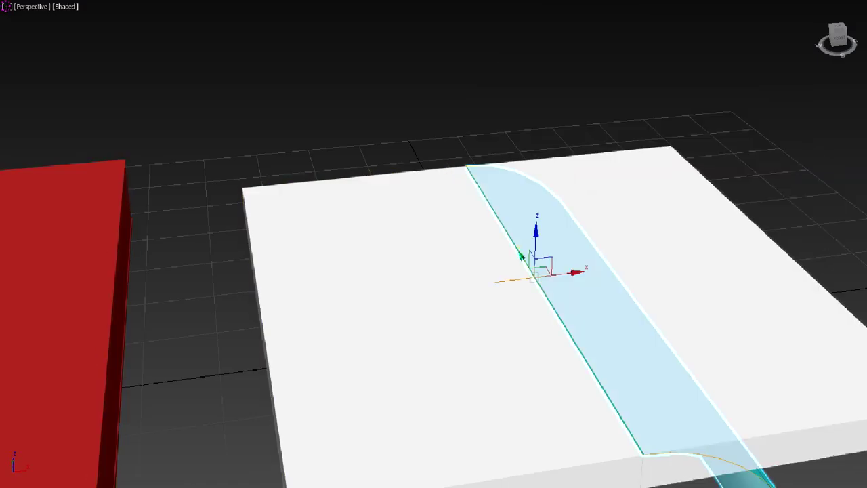
key(ctrl+y)
key(ctrl+z)
key(ctrl+y)
key(ctrl+z)
key(ctrl+y)
key(ctrl+z)
key(ctrl+y)
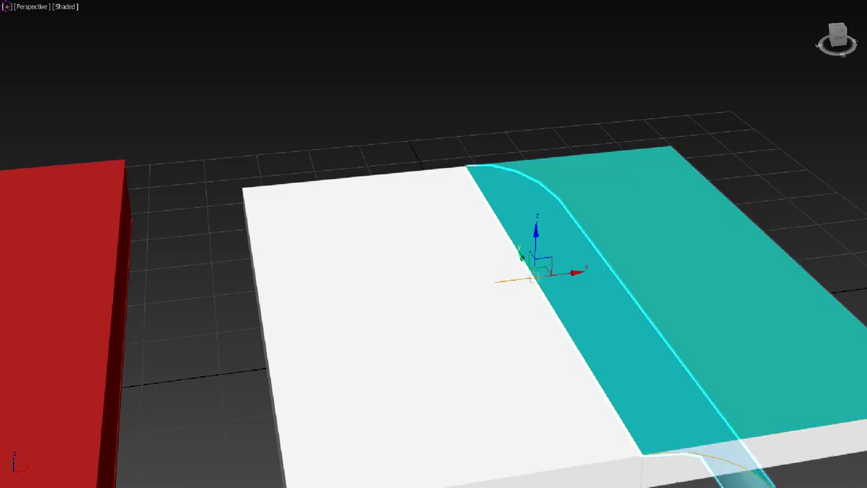
key(ctrl+z)
key(ctrl+z)
key(ctrl+y)
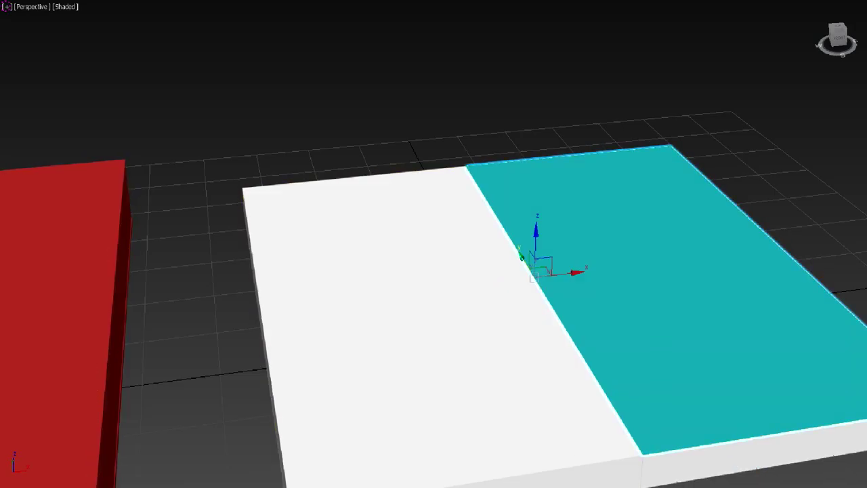
key(ctrl+z)
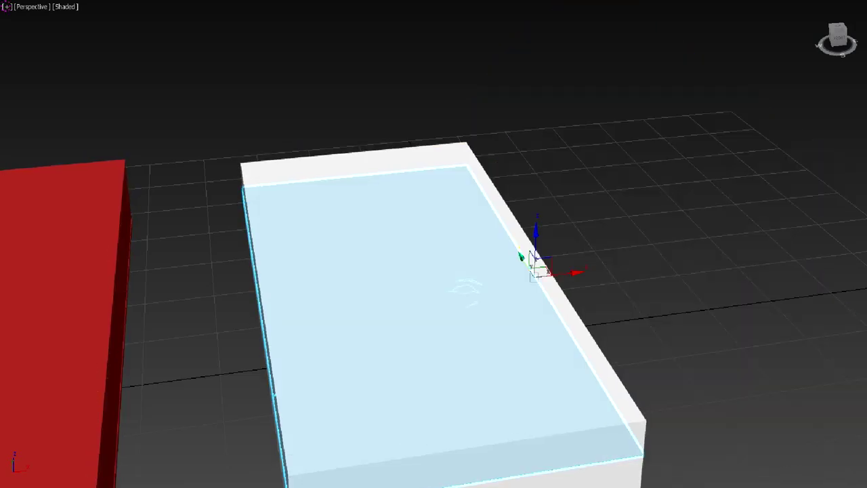
key(ctrl+y)
key(ctrl+z)
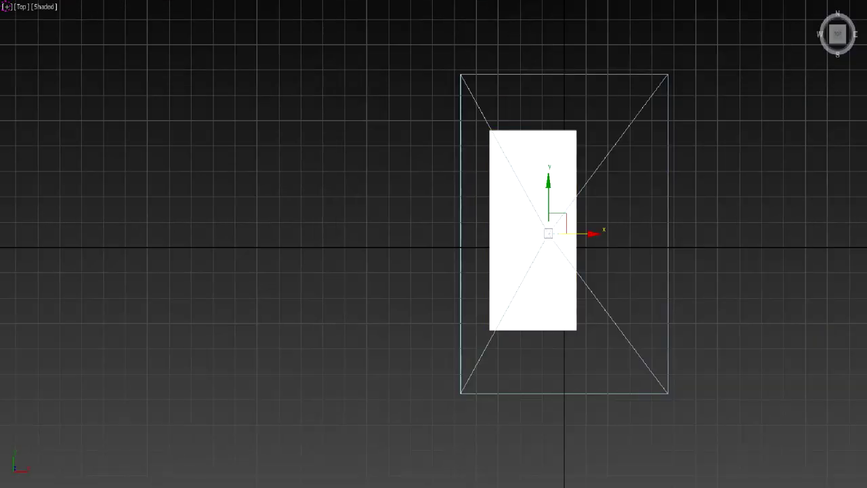
View the white book slab through Camera001.
key(c)
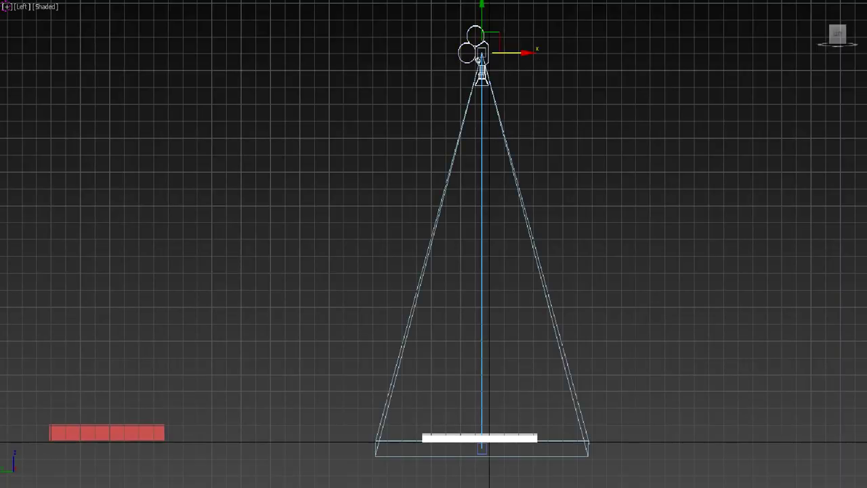
Reposition Camera001 and lower it toward the white slab.
drag(478, 58, 612, 54)
drag(481, 447, 422, 447)
click(613, 60)
drag(613, 58, 604, 229)
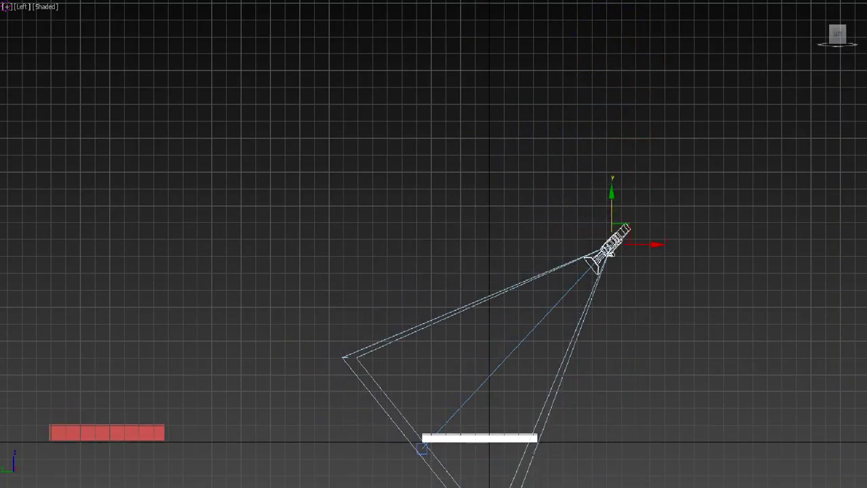
key(p)
Rotate Camera001 in the Top view, checking its framing from camera, top and side.
key(t)
drag(562, 434, 572, 406)
key(c)
key(t)
key(c)
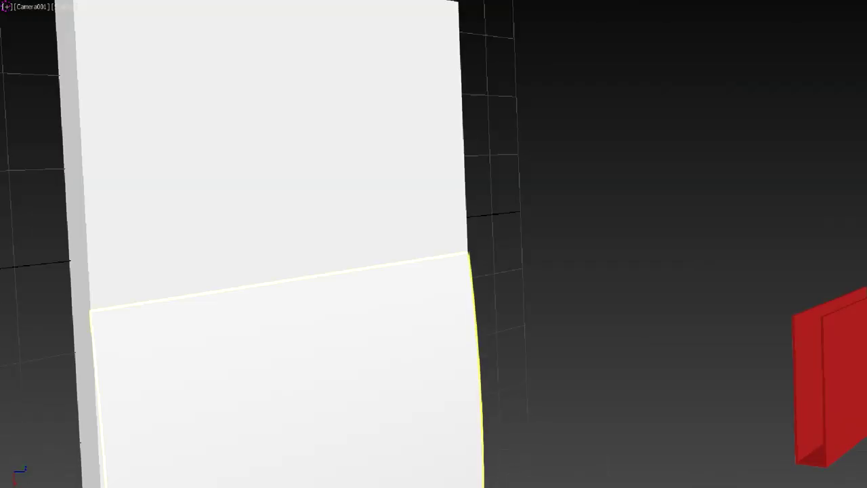
key(t)
click(549, 232)
scroll(559, 235, up, 2)
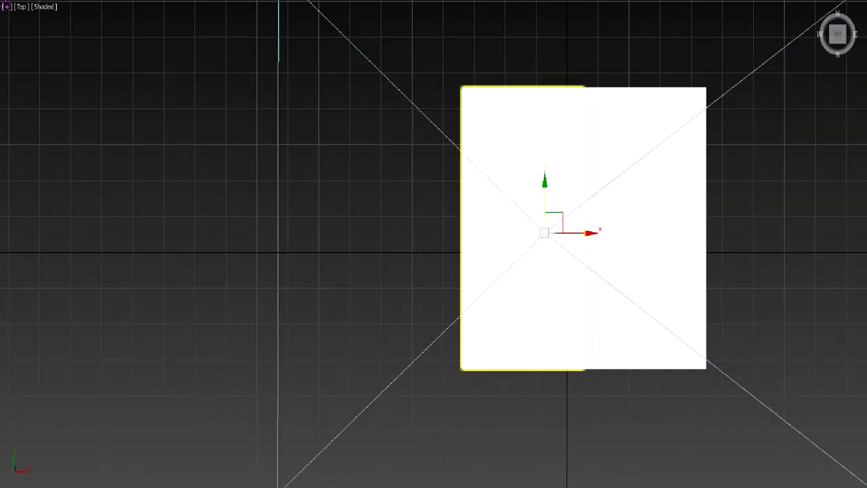
key(l)
scroll(477, 60, down, 3)
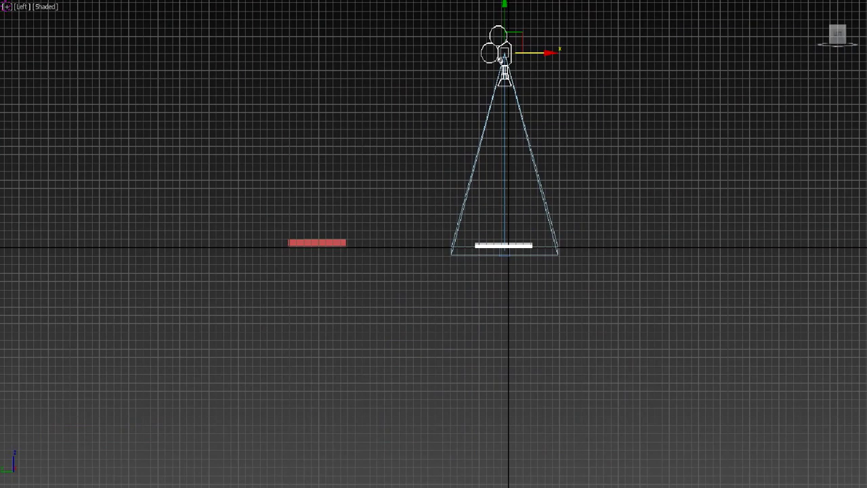
key(p)
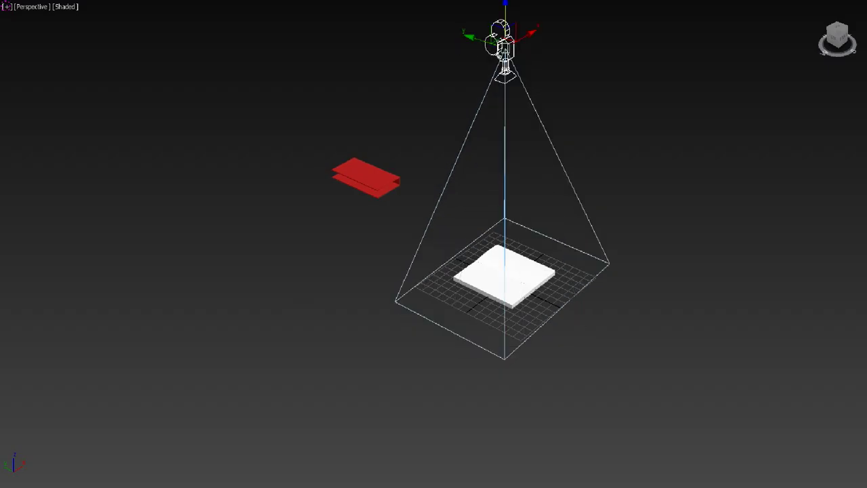
Tilt Camera001 about its horizontal axis for an oblique view of the curling page.
scroll(519, 85, up, 3)
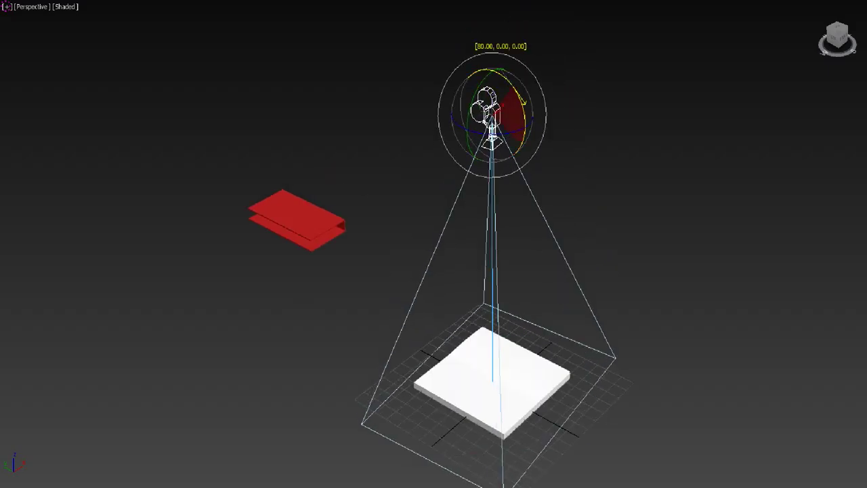
middle_drag(497, 116, 502, 77)
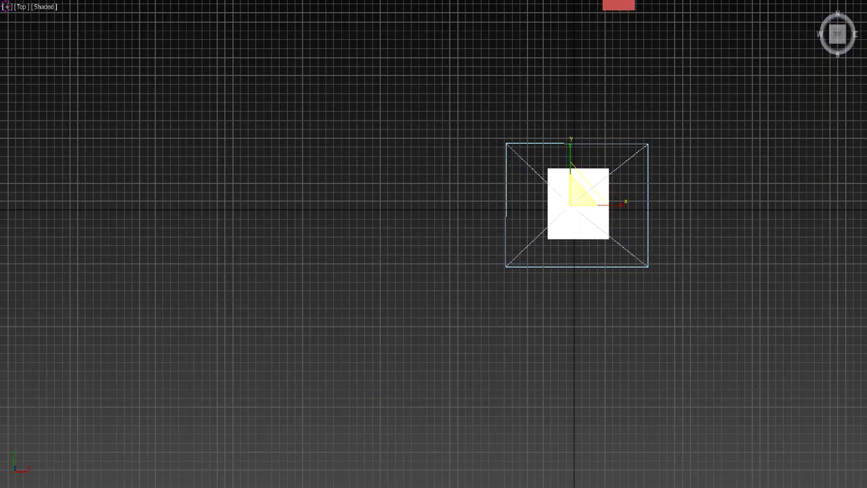
key(e)
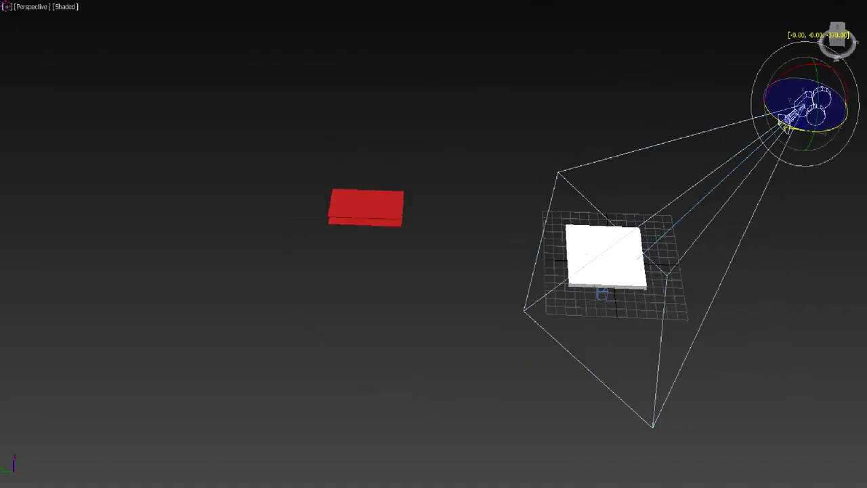
key(c)
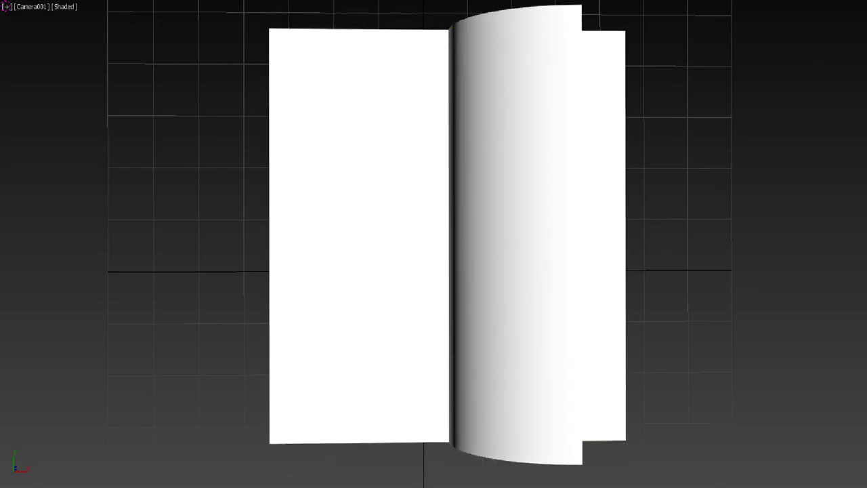
key(l)
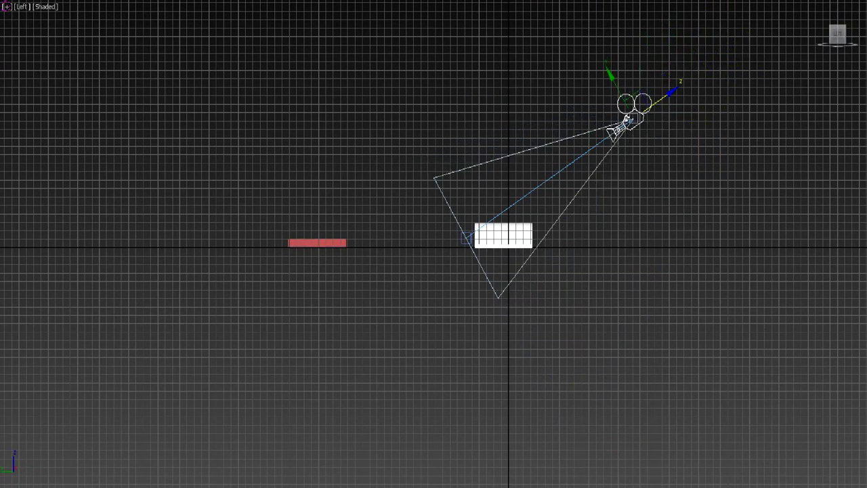
key(c)
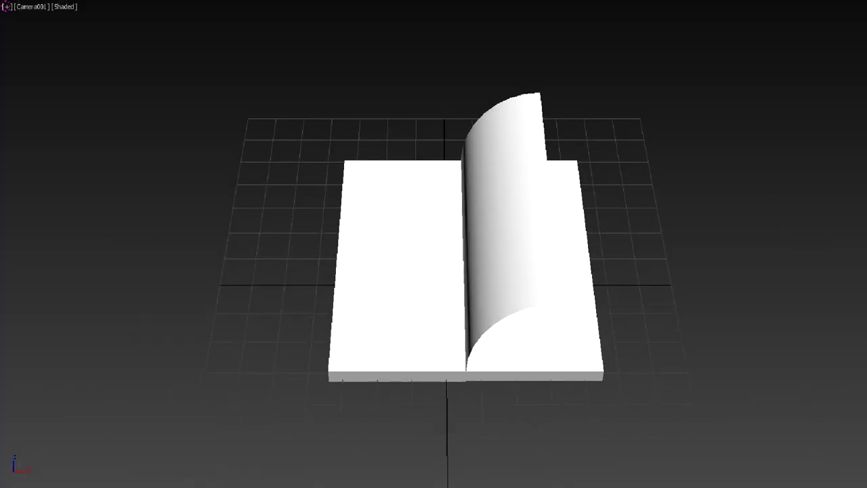
key(t)
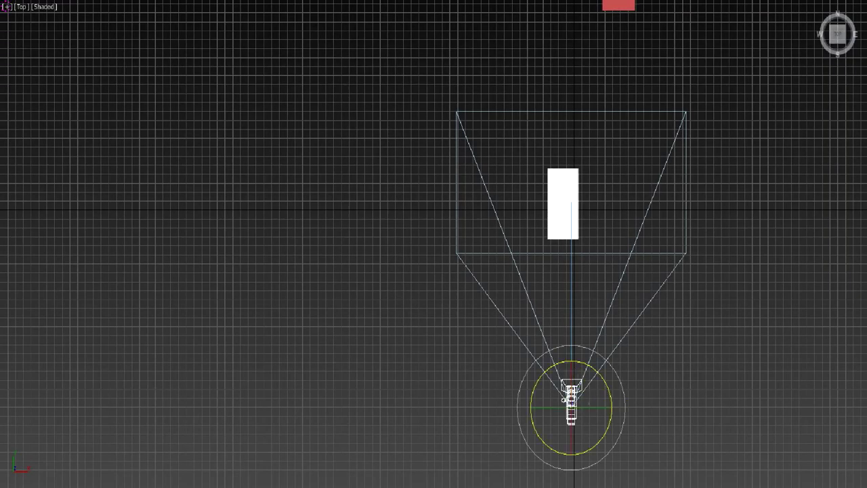
key(c)
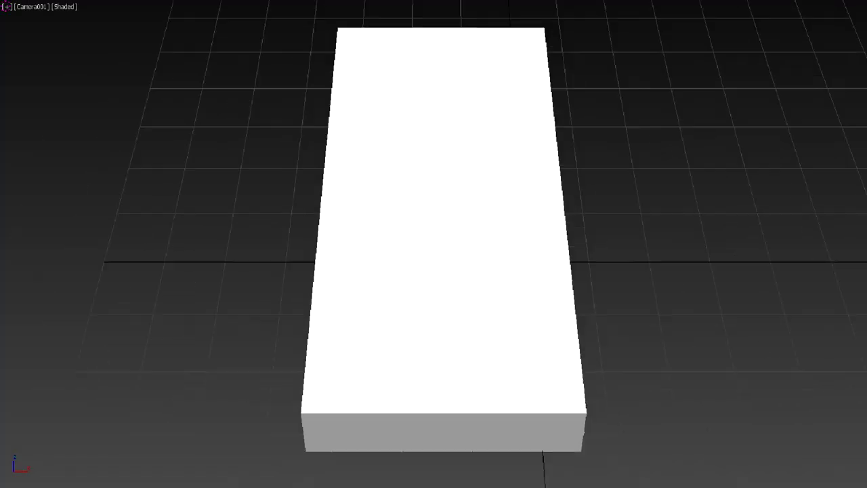